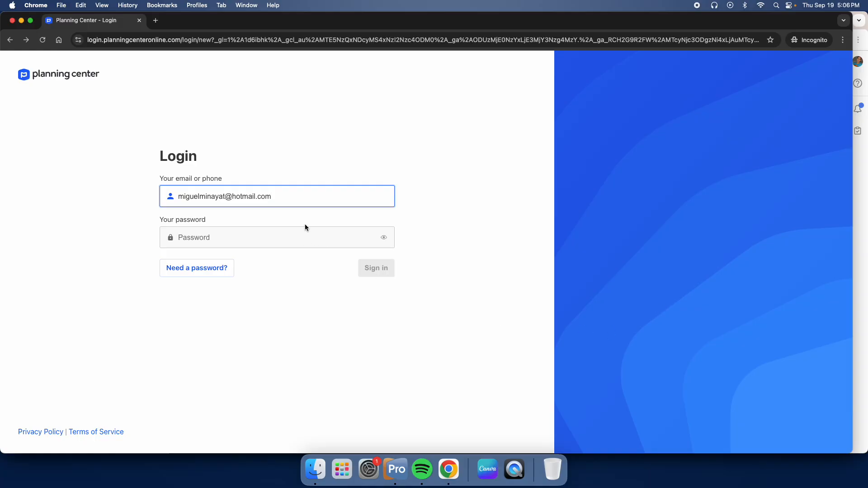
- Sign in by entering the account password and log in to the Fountain of Salvation organization
left_click(304, 237)
type("•")
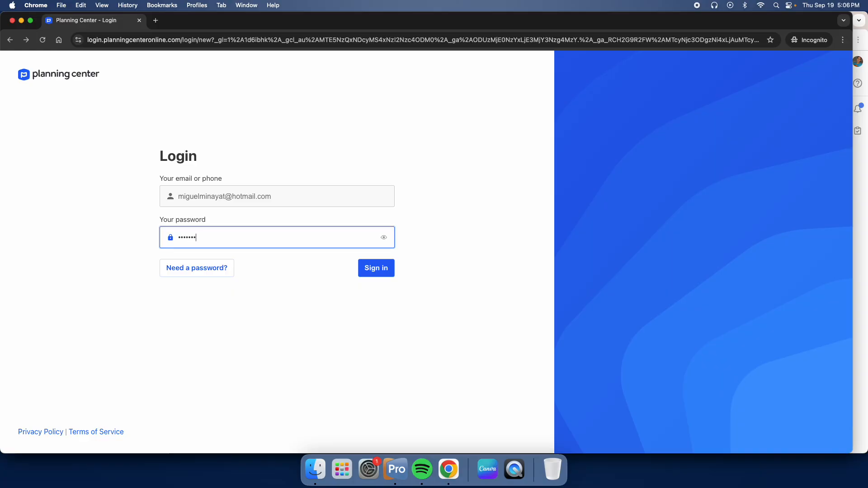
type("•••••••••••")
key("Return")
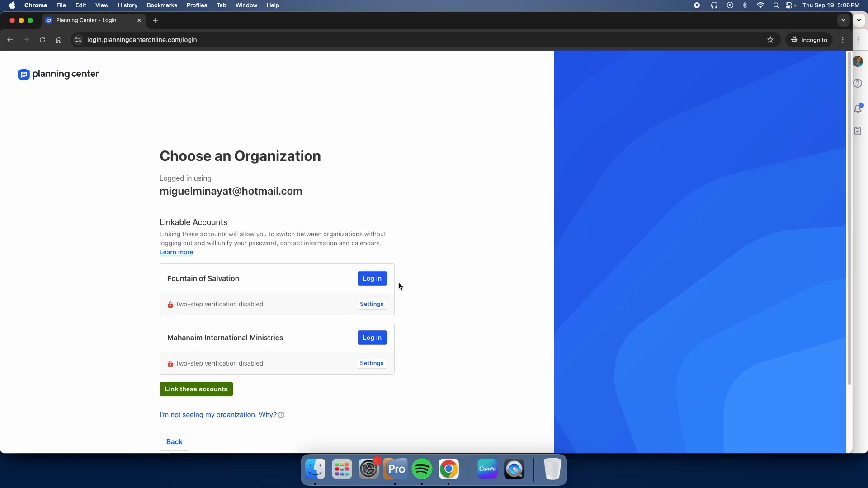
left_click(373, 279)
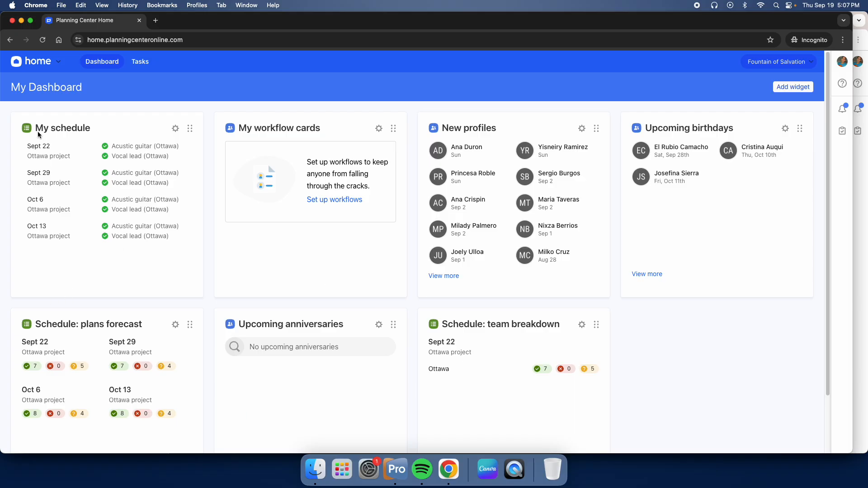
- Switch to the Services product and open the Ottawa project plan dated September 22, 2024
left_click(46, 64)
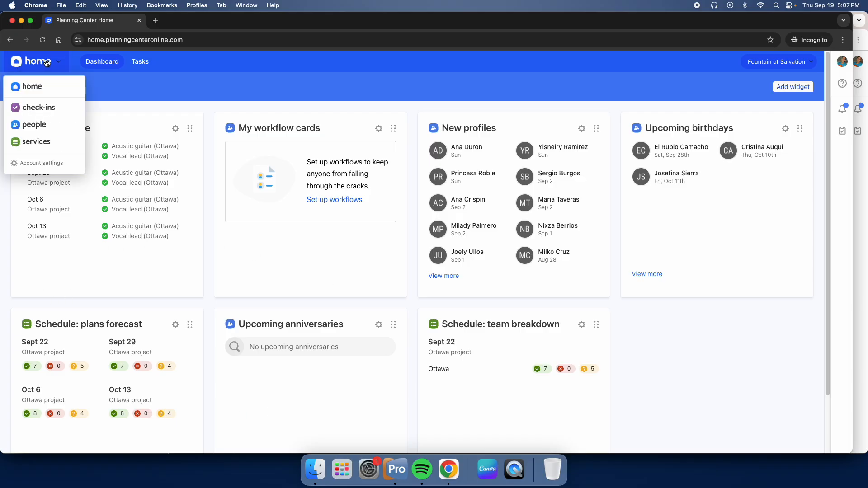
left_click(32, 147)
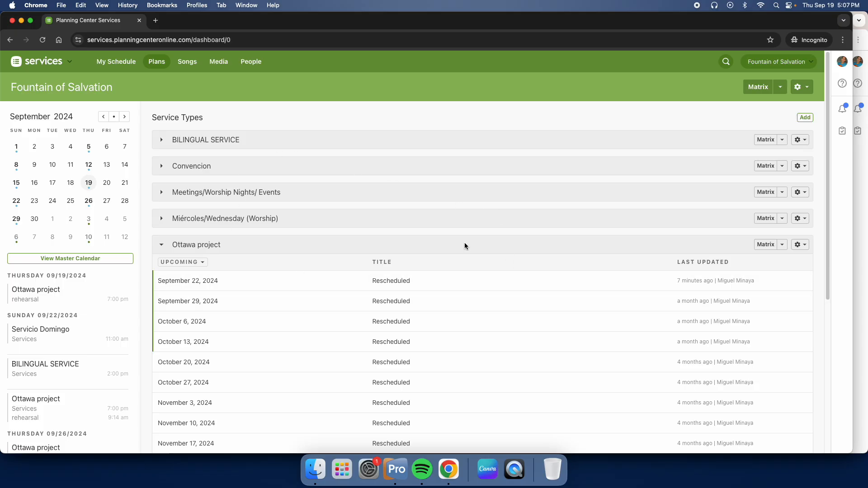
scroll(465, 242, "down", 5)
scroll(333, 298, "up", 2)
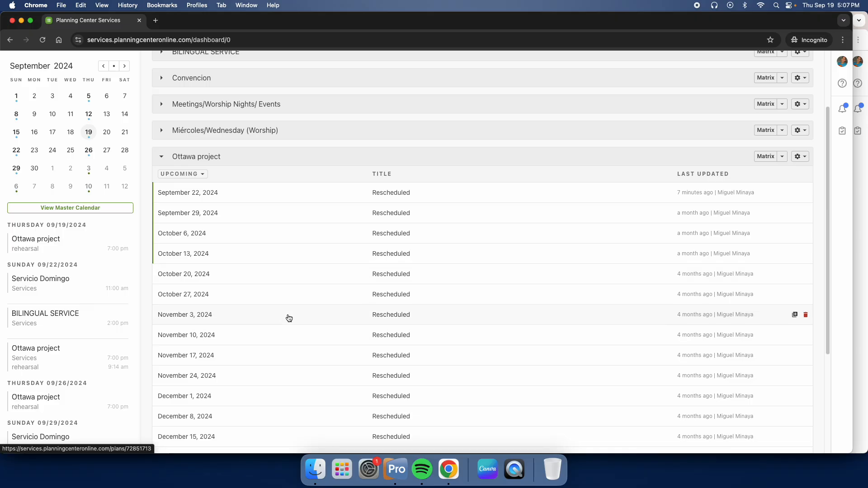
scroll(290, 317, "up", 1)
scroll(256, 244, "up", 1)
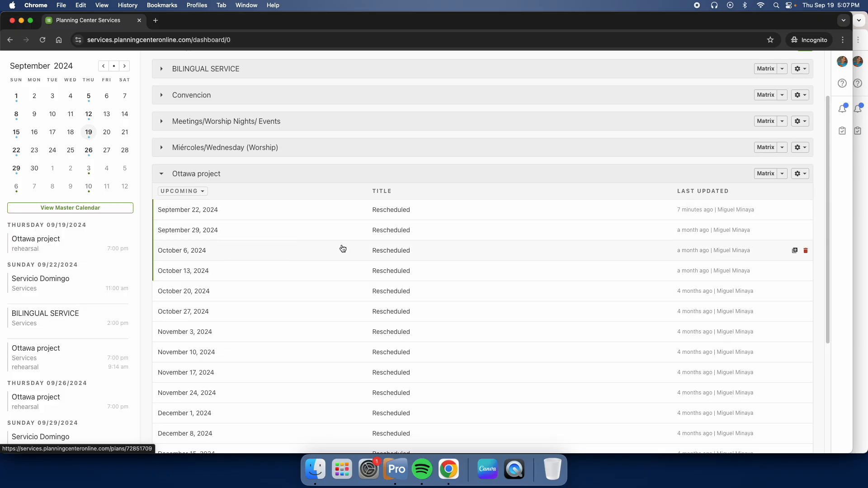
scroll(411, 273, "up", 1)
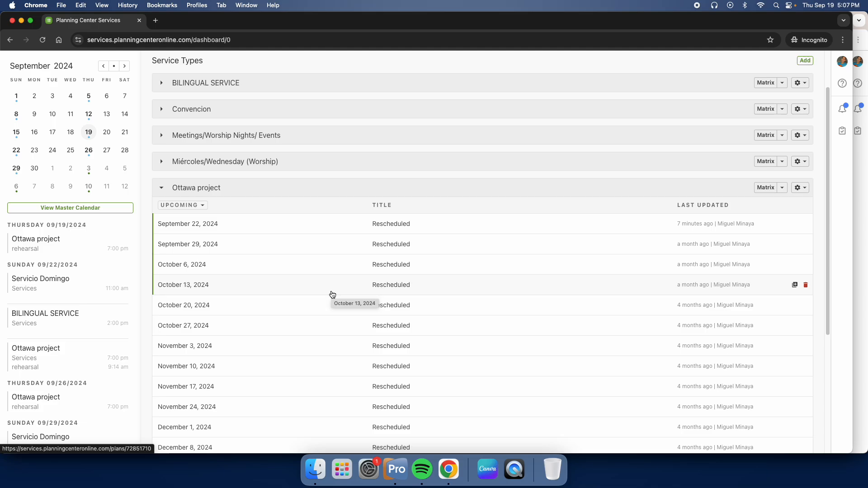
left_click(188, 229)
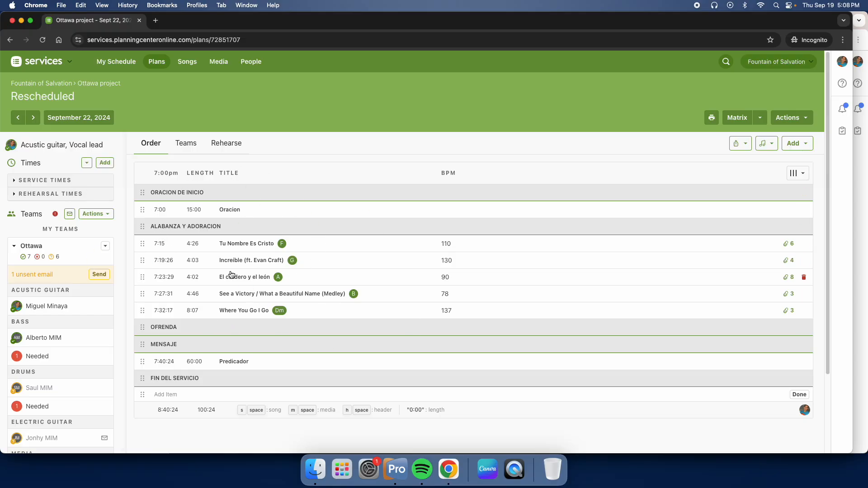
- Review the plan's team positions, service times and rehearsal times
scroll(229, 276, "down", 3)
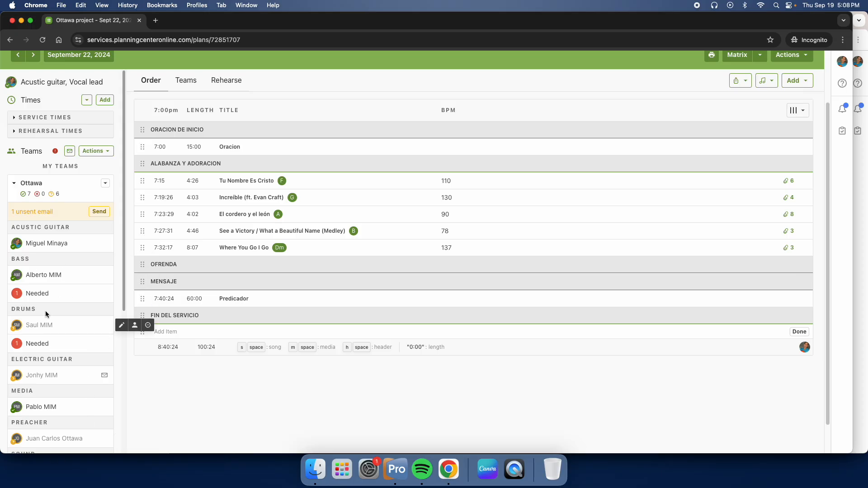
scroll(265, 358, "up", 3)
scroll(264, 355, "up", 3)
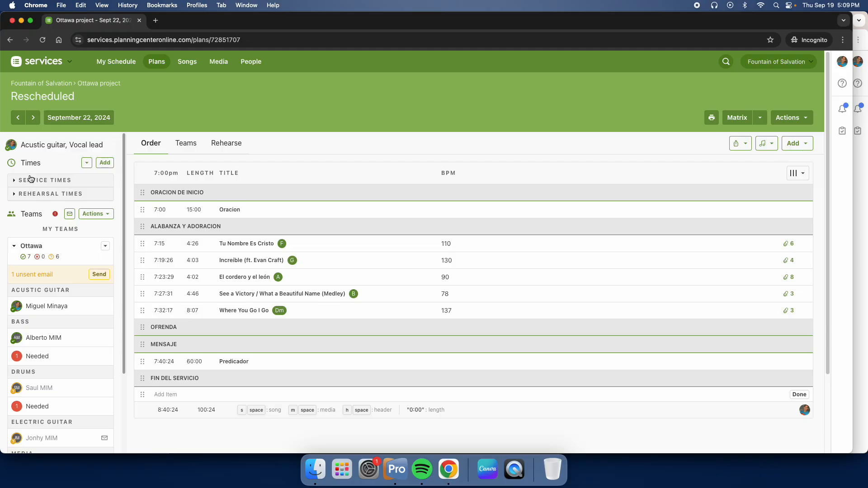
left_click(53, 180)
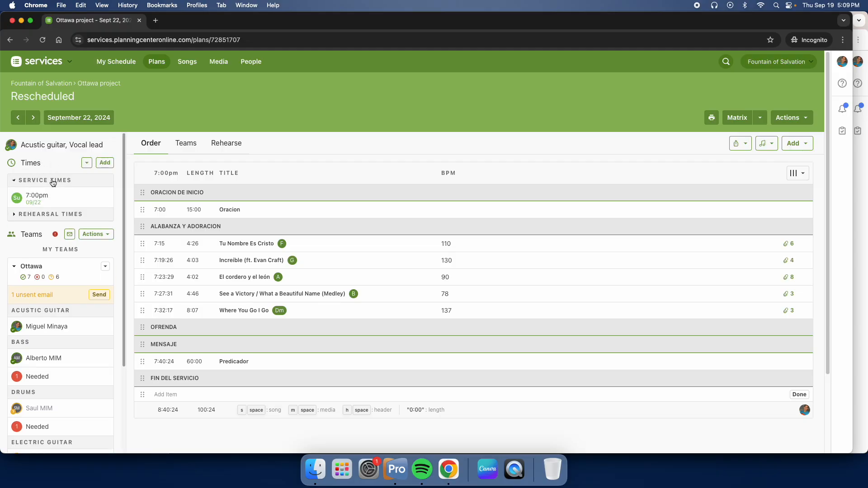
left_click(41, 217)
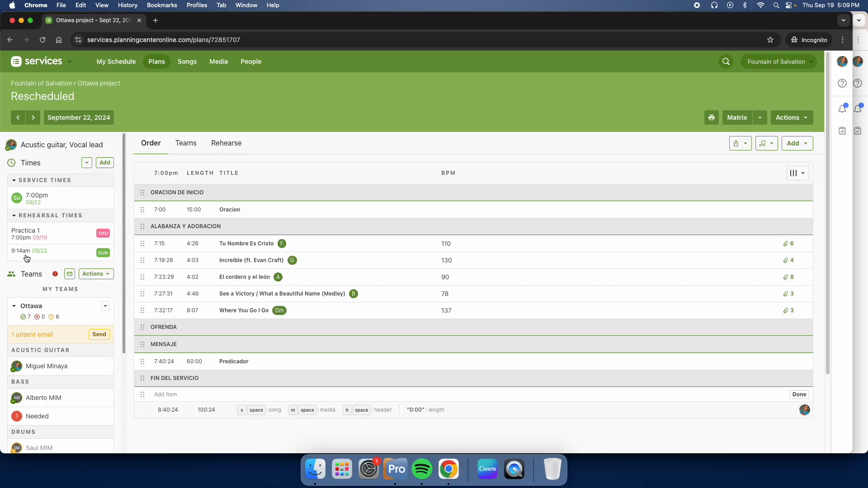
left_click(22, 216)
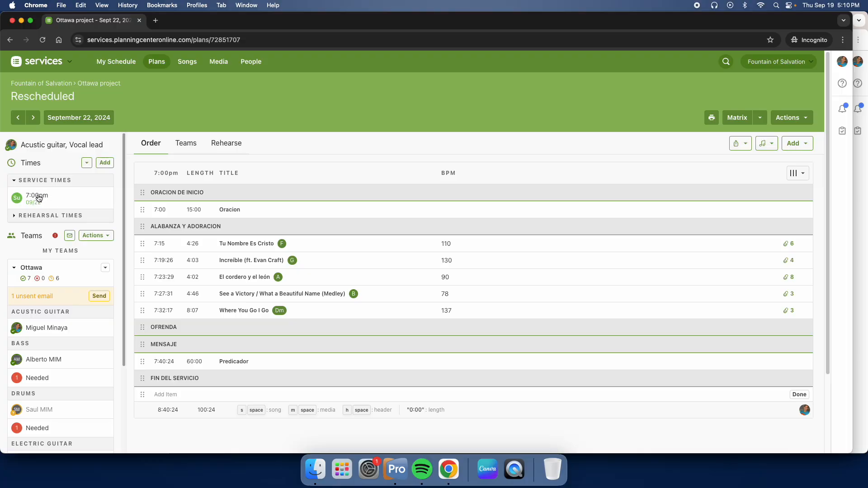
- Set the plan's September 22 service time to run from 10:30 AM to 01:30 PM
left_click(39, 198)
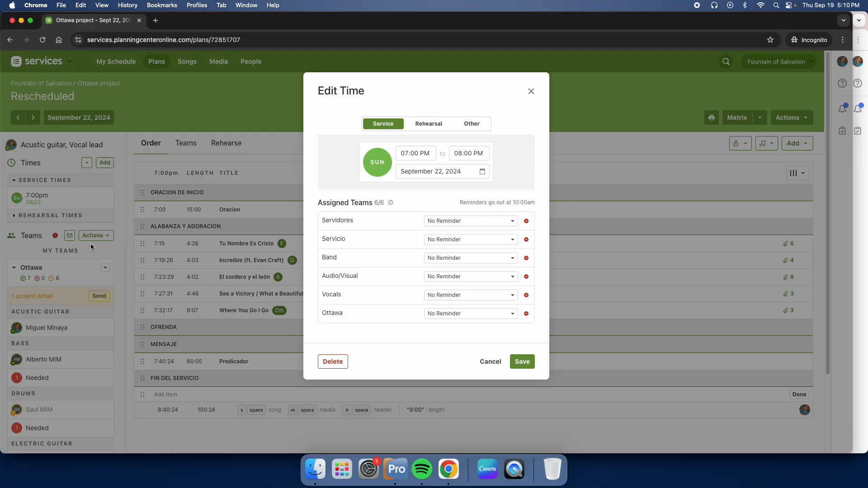
left_click(417, 154)
left_click(408, 154)
type("10:")
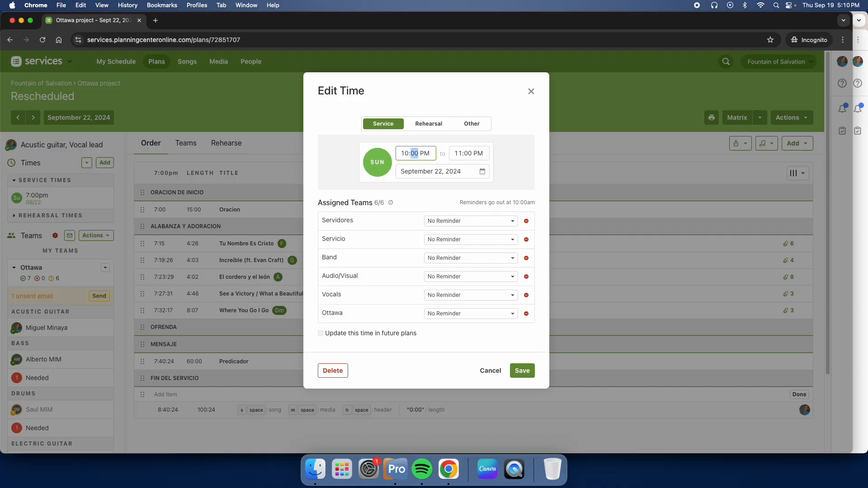
type("30")
left_click(468, 153)
left_click(461, 154)
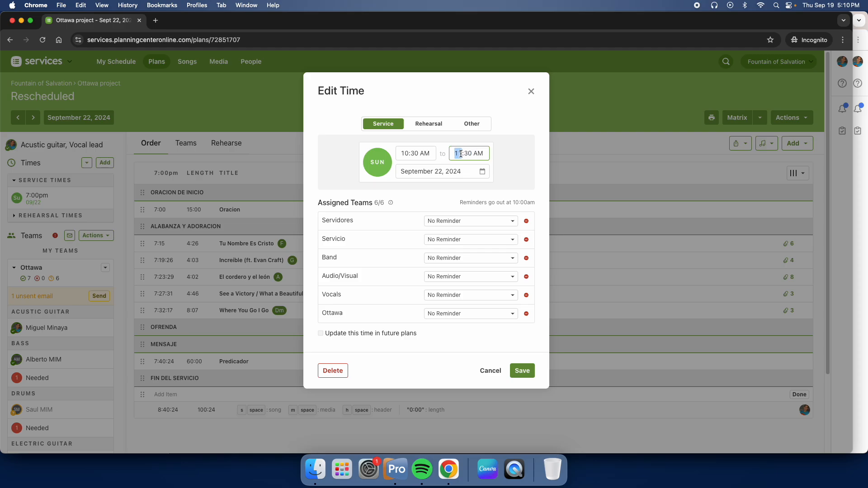
type("1")
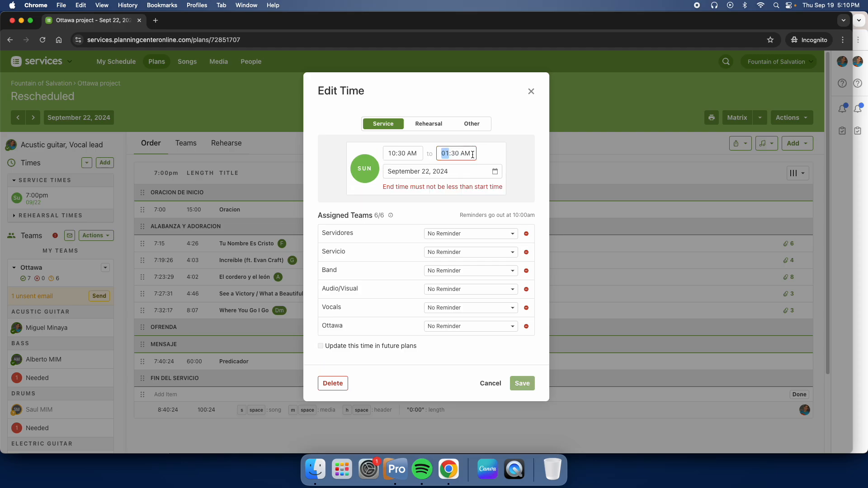
left_click(470, 154)
key("p")
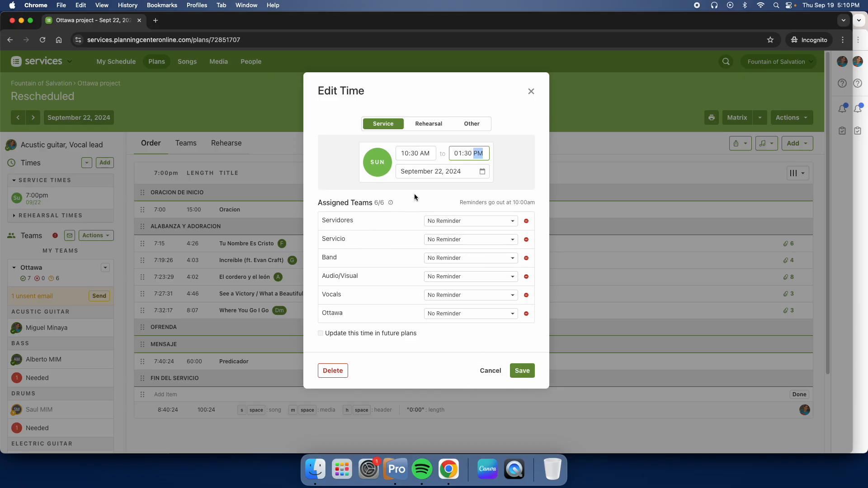
- Look at the Rehearsal and Other time types, return to Service, and save the edited time
left_click(435, 129)
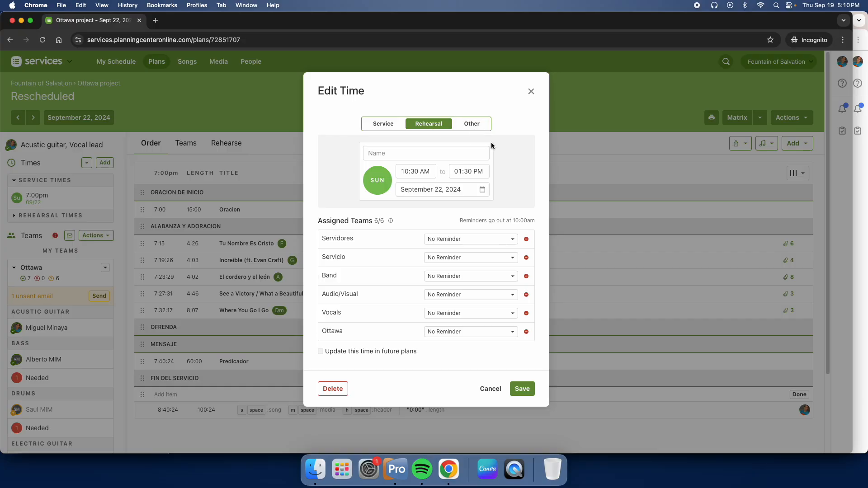
left_click(470, 123)
left_click(384, 124)
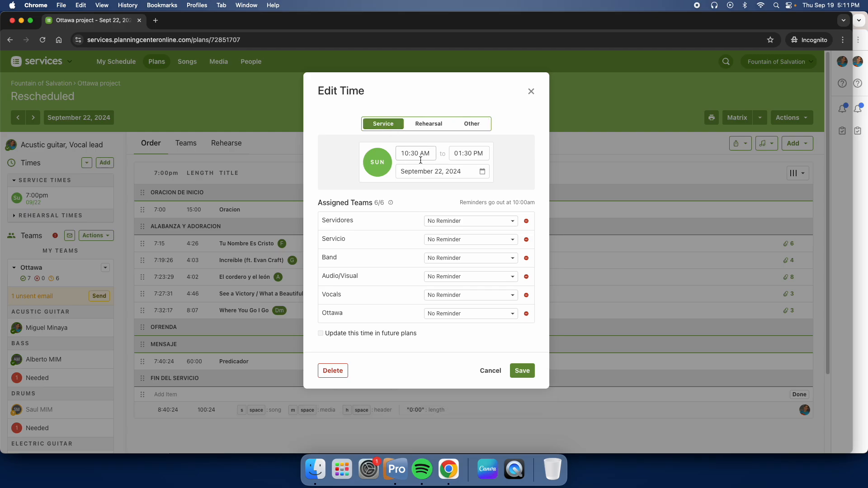
left_click(522, 370)
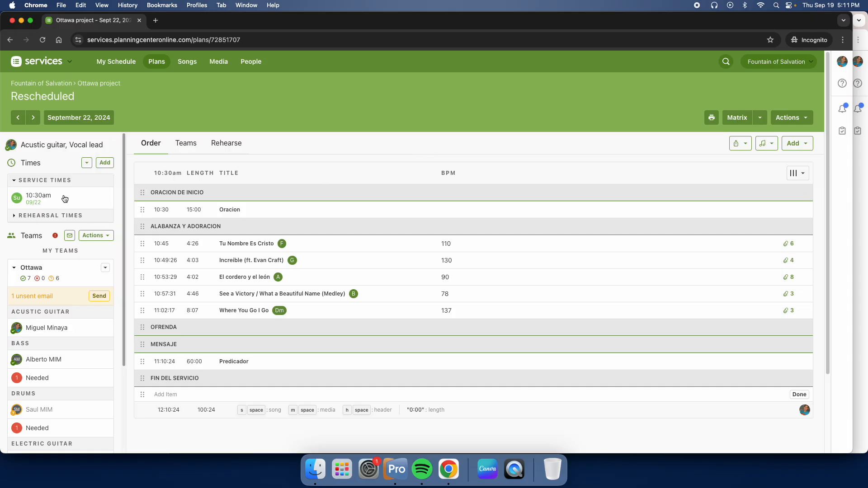
- Examine the rehearsal times and the form for adding a time without saving it, and collapse both times lists
left_click(34, 217)
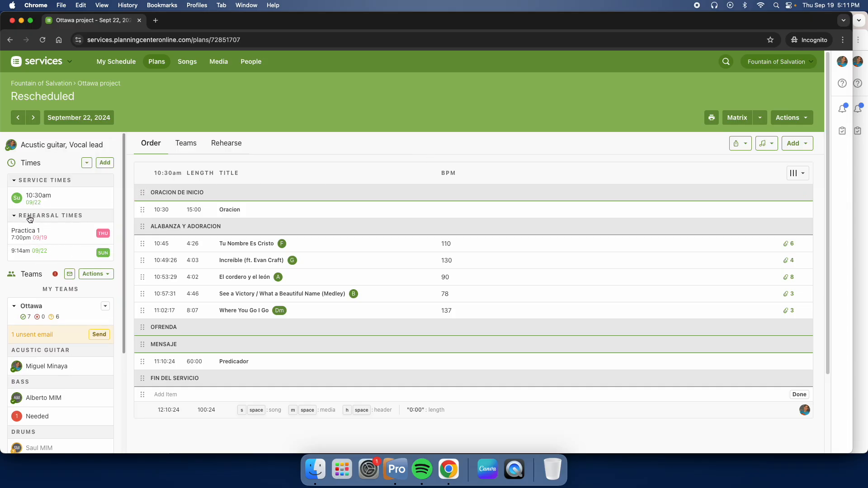
left_click(107, 165)
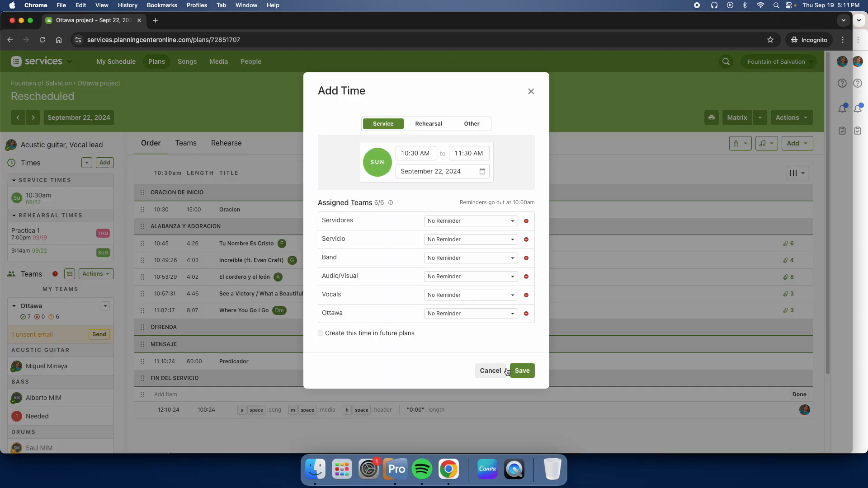
left_click(490, 377)
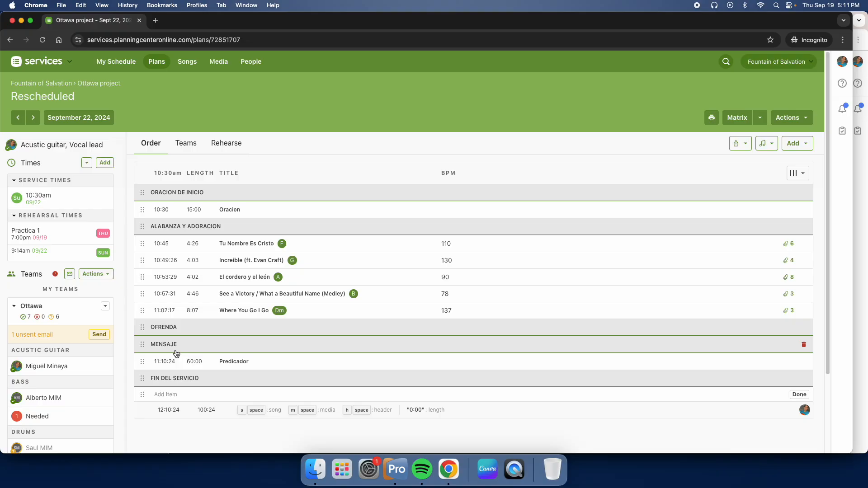
left_click(13, 217)
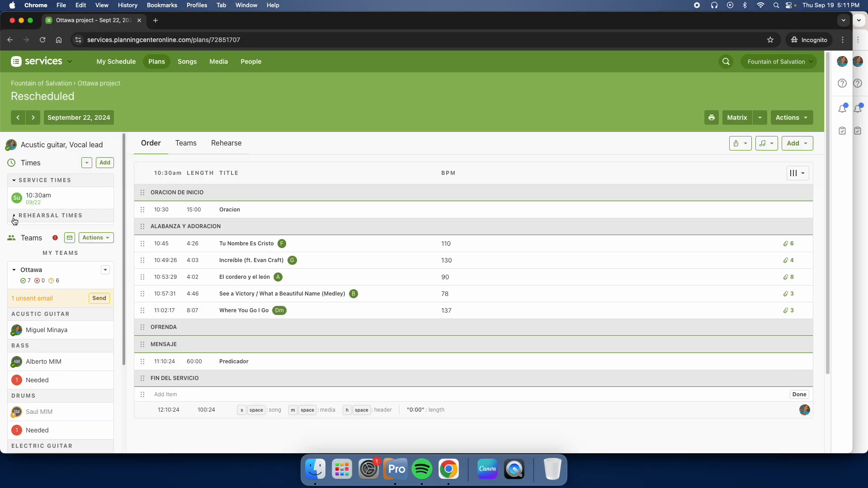
left_click(30, 216)
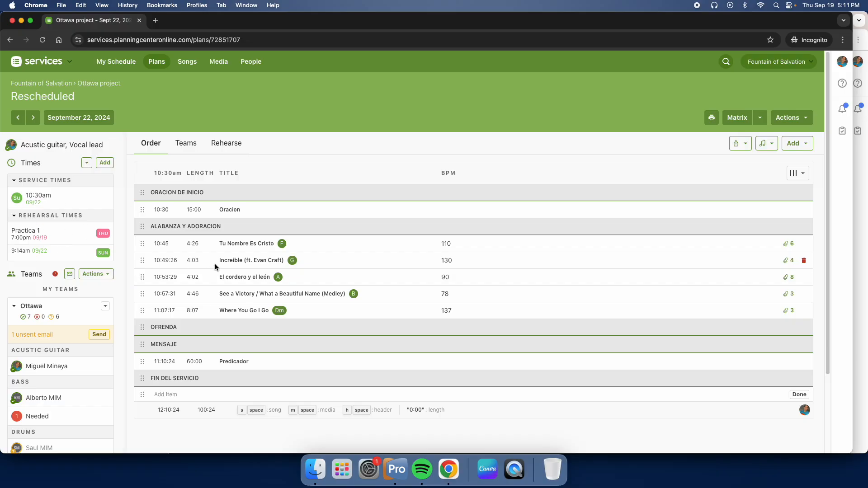
left_click(29, 181)
left_click(58, 195)
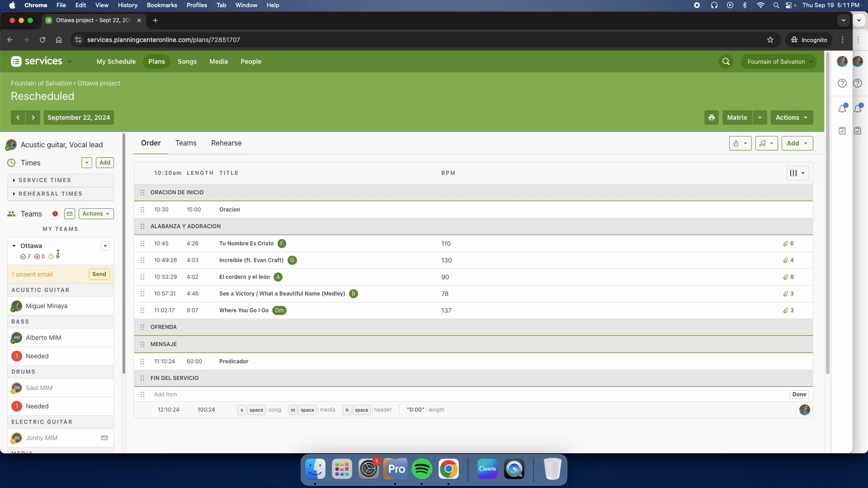
- Open the plans dashboard in a new browser tab and check the Miércoles/Wednesday (Worship) service type for upcoming plans
right_click(160, 64)
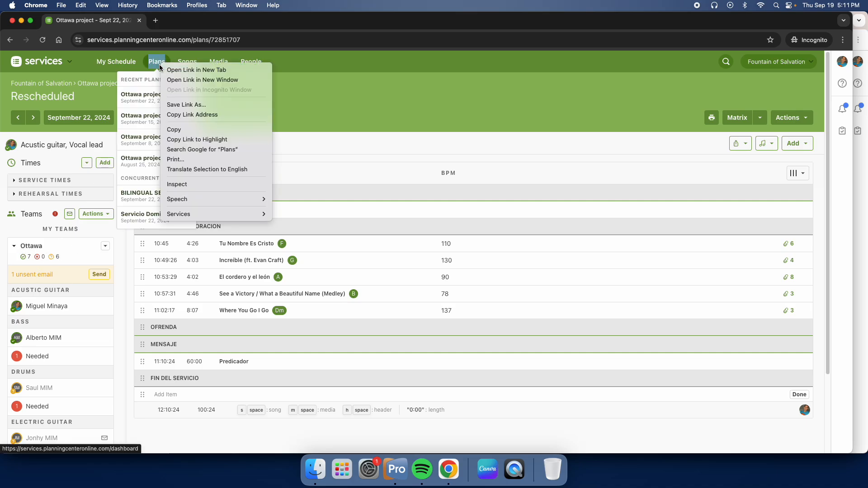
left_click(215, 72)
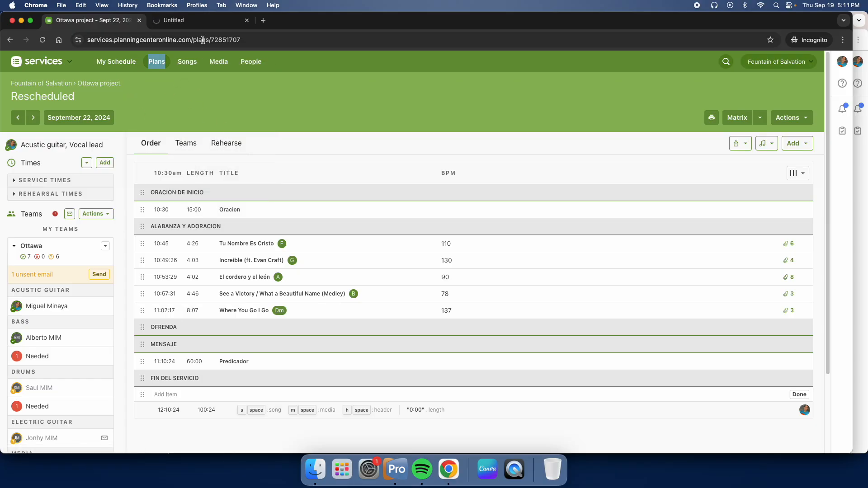
left_click(195, 20)
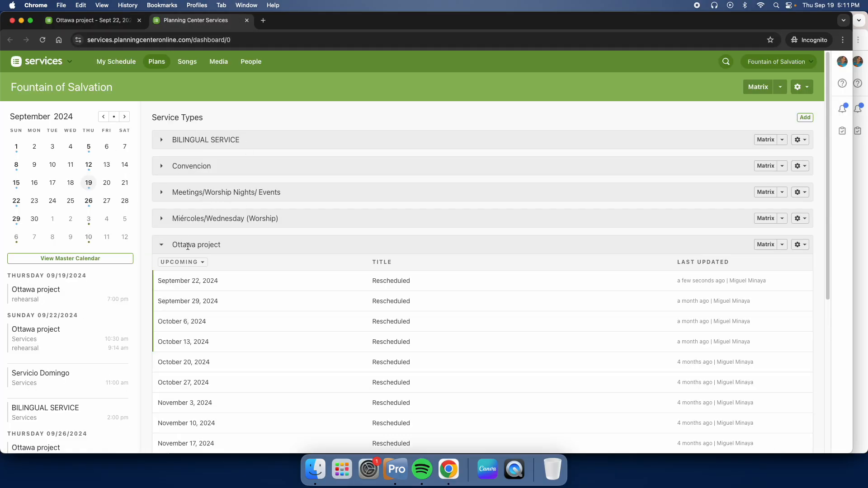
left_click(164, 226)
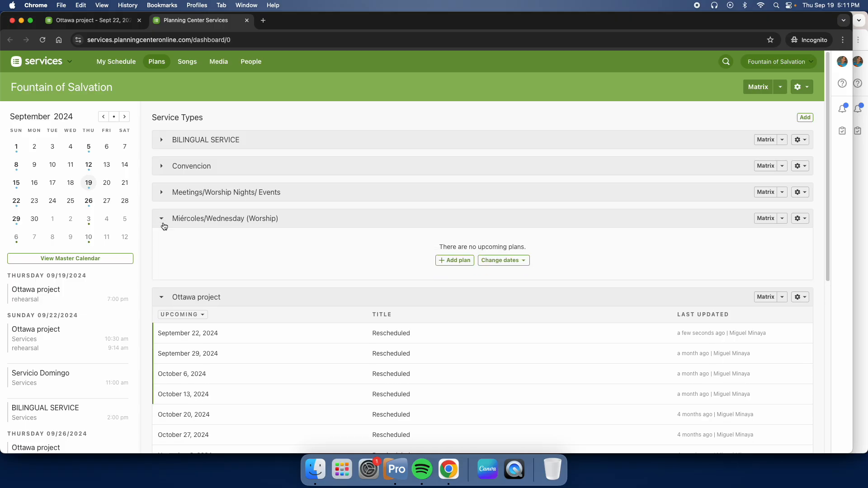
left_click(163, 225)
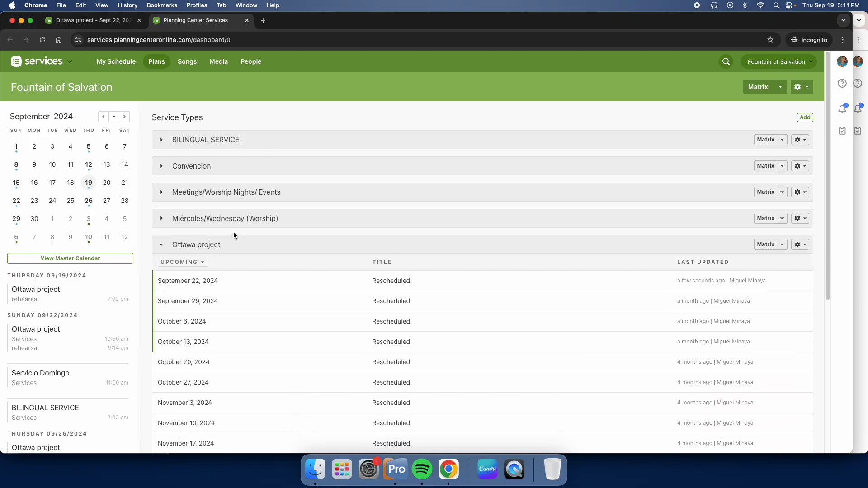
- Return to the September 22 plan and review the positions in the Ottawa team
left_click(102, 23)
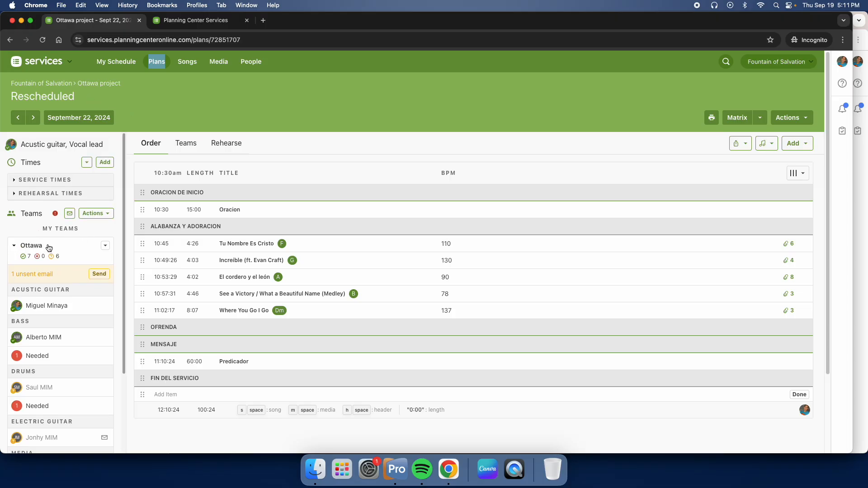
scroll(48, 246, "down", 2)
scroll(66, 273, "down", 5)
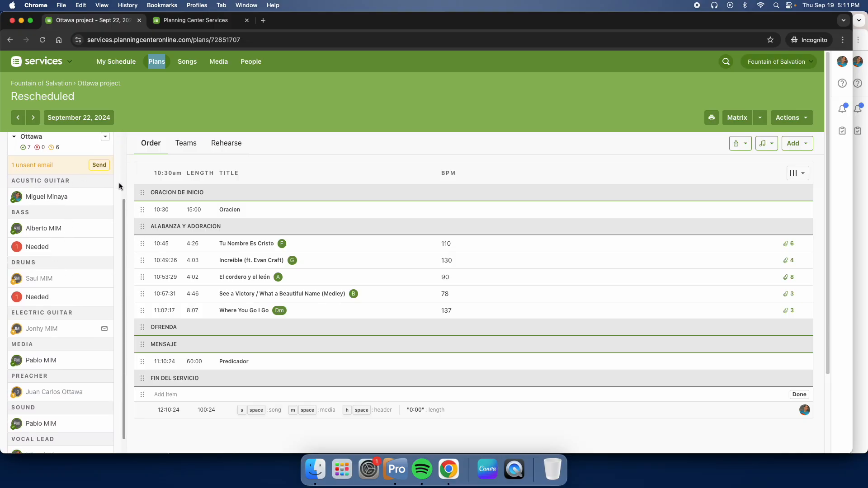
- Examine the people and open positions of the Ottawa team from acoustic guitar to vocals, plus the Band team below
mouse_move(20, 227)
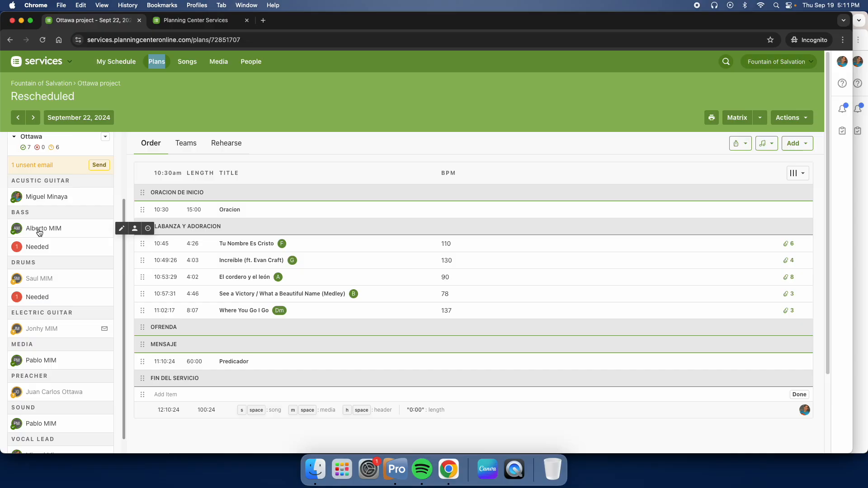
mouse_move(31, 329)
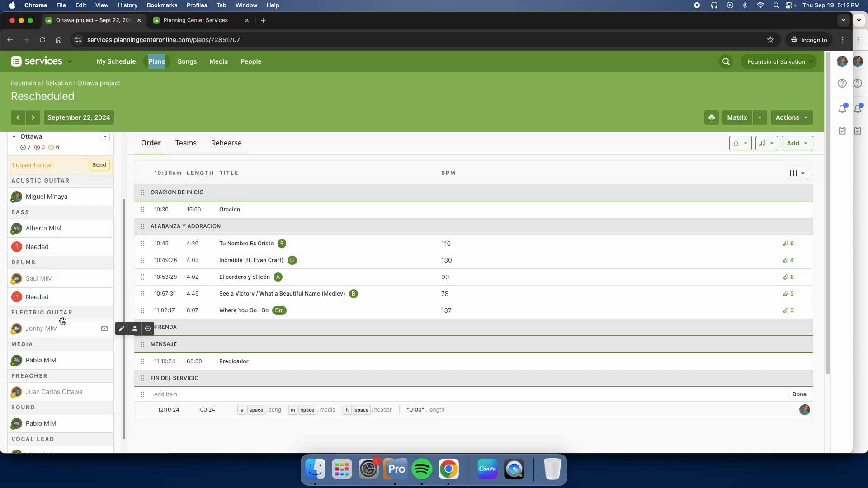
scroll(58, 328, "down", 1)
scroll(28, 330, "down", 6)
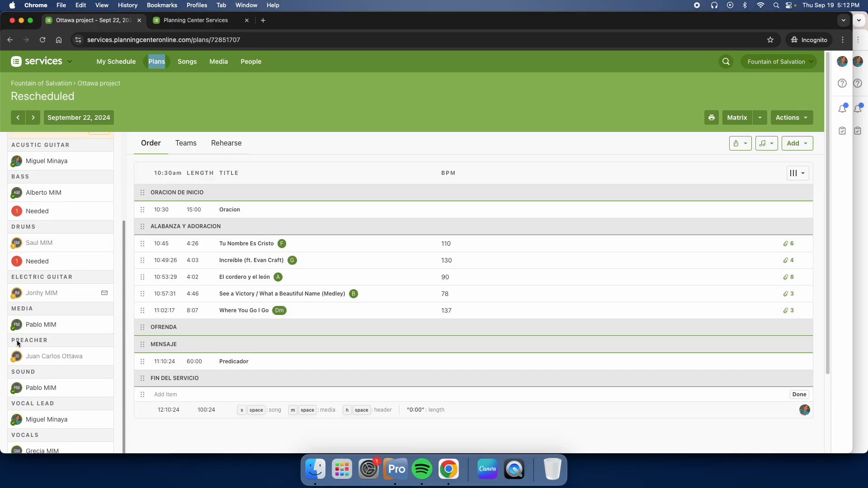
scroll(40, 400, "down", 5)
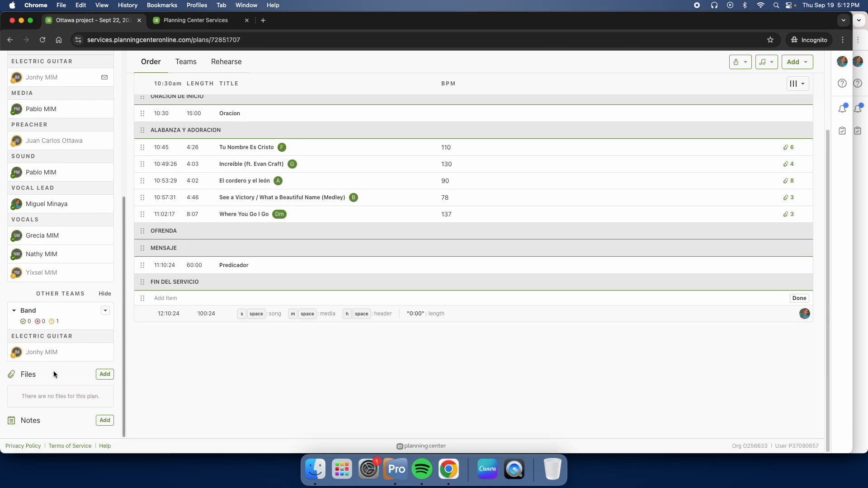
scroll(66, 373, "up", 10)
scroll(65, 240, "up", 5)
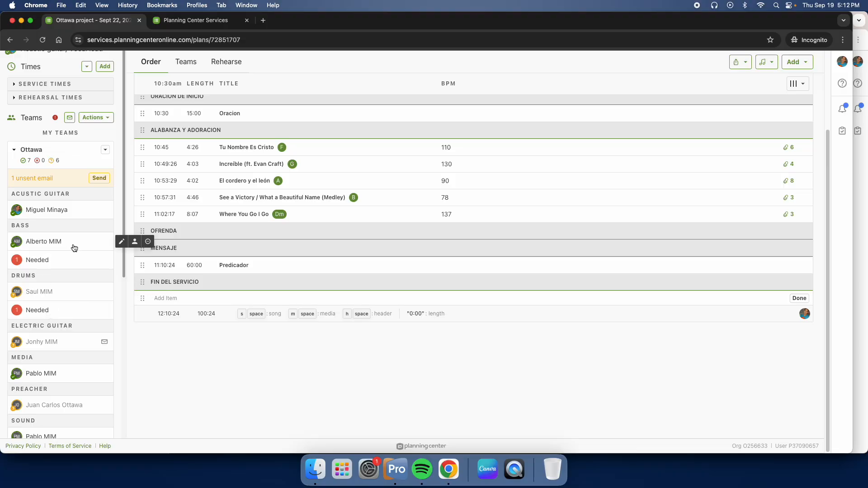
scroll(74, 318, "down", 3)
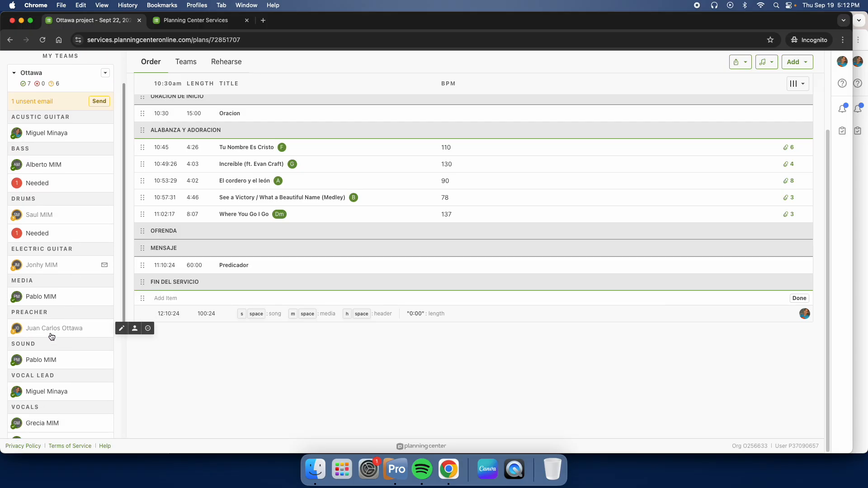
scroll(38, 335, "down", 3)
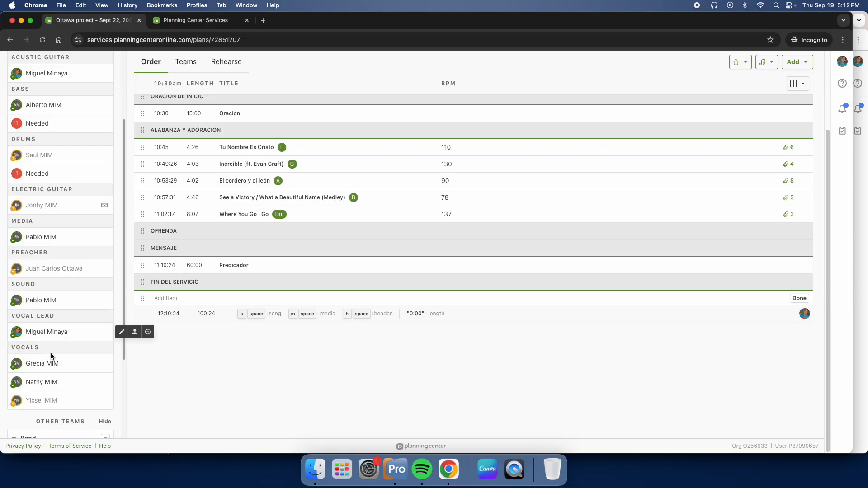
scroll(64, 299, "up", 5)
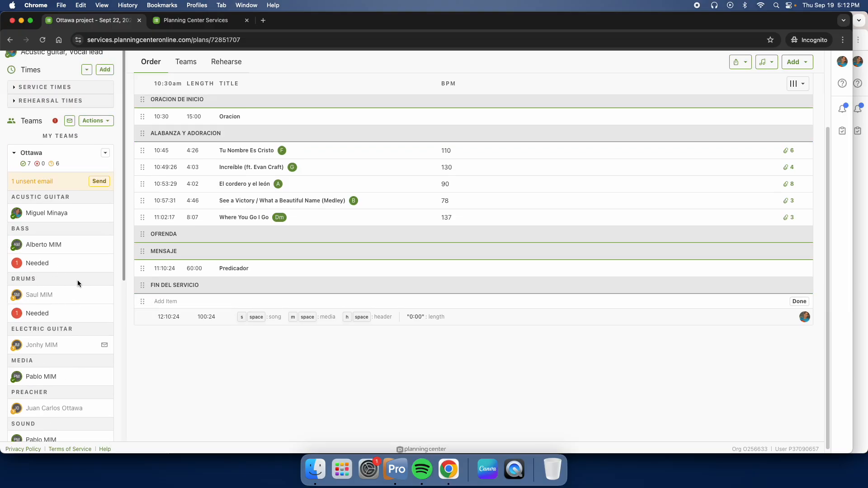
scroll(78, 281, "up", 3)
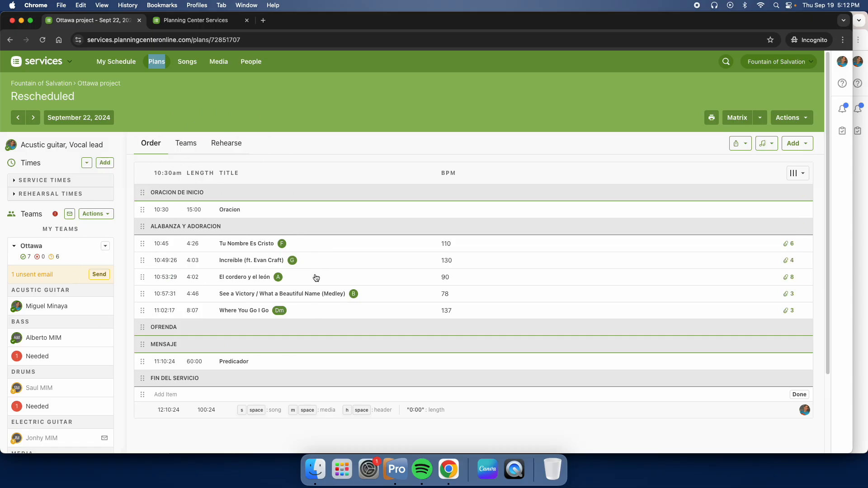
- Compare the plan's service order with its Teams view and look through the Ottawa and Band rosters
left_click(180, 142)
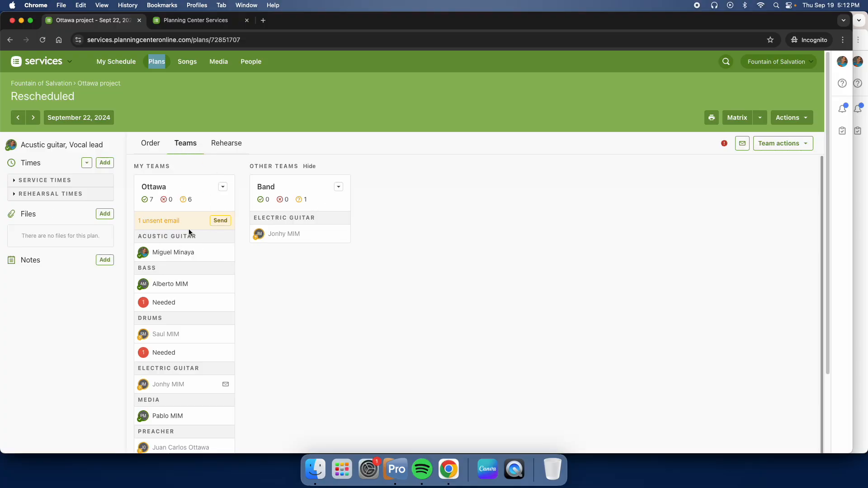
left_click(152, 144)
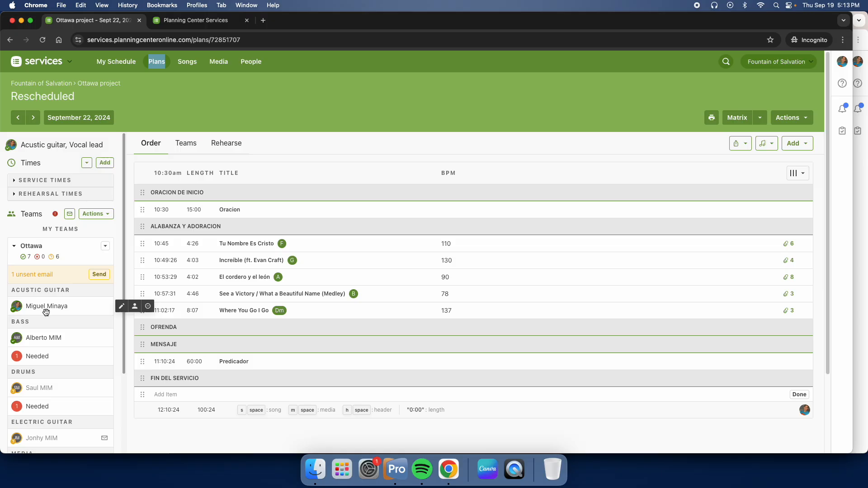
left_click(187, 144)
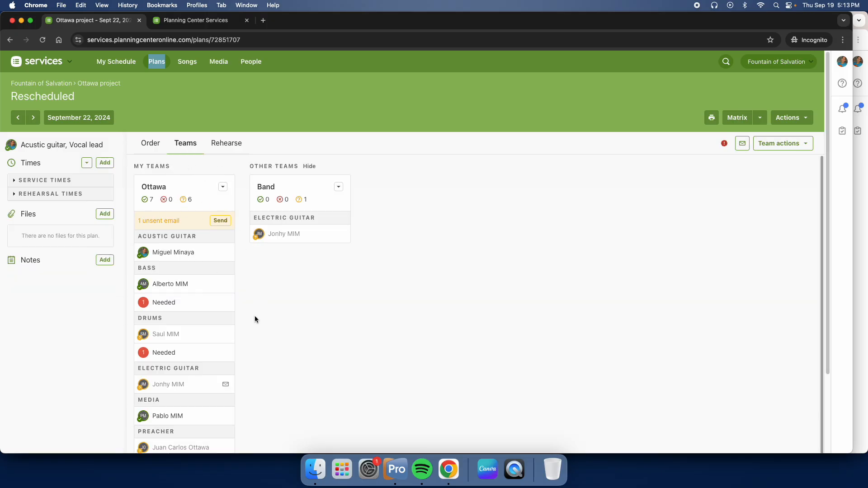
scroll(247, 324, "down", 3)
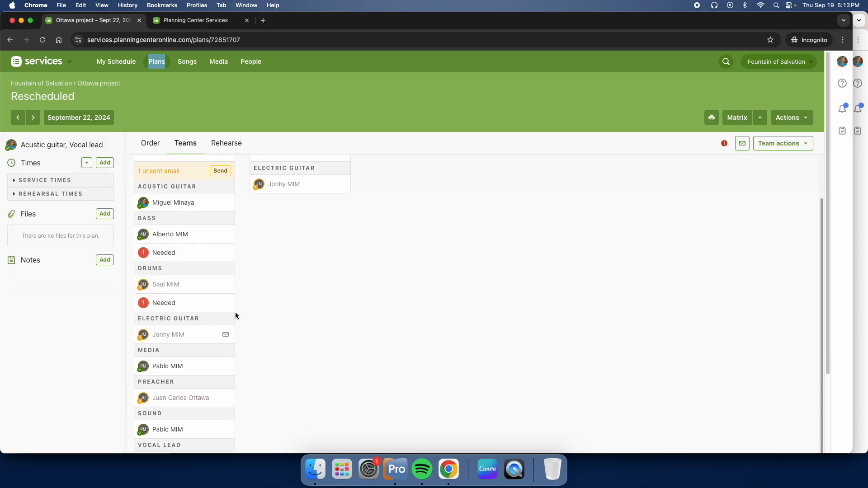
- Look through each song's documents and media in the Rehearse view, ending on Tu Nombre Es Cristo
left_click(231, 145)
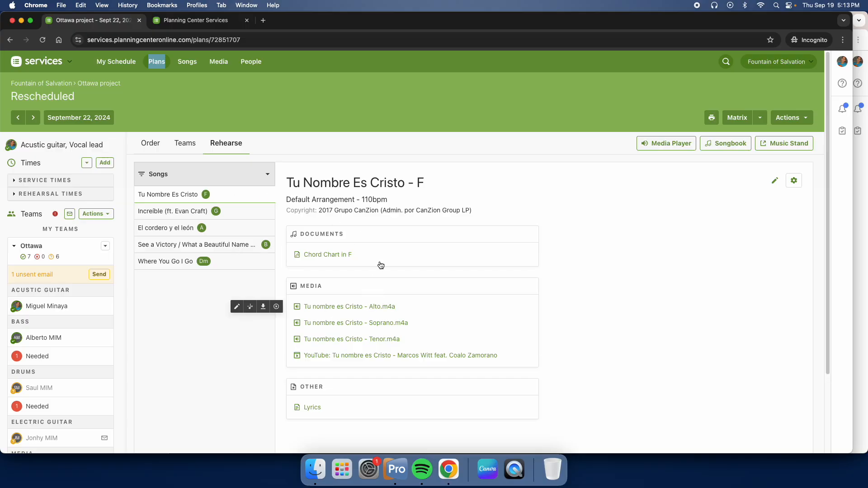
left_click(199, 216)
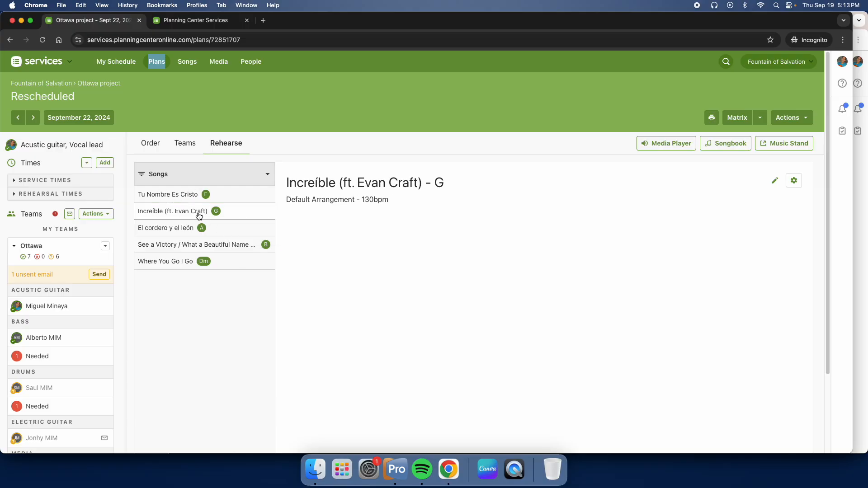
left_click(206, 229)
left_click(217, 248)
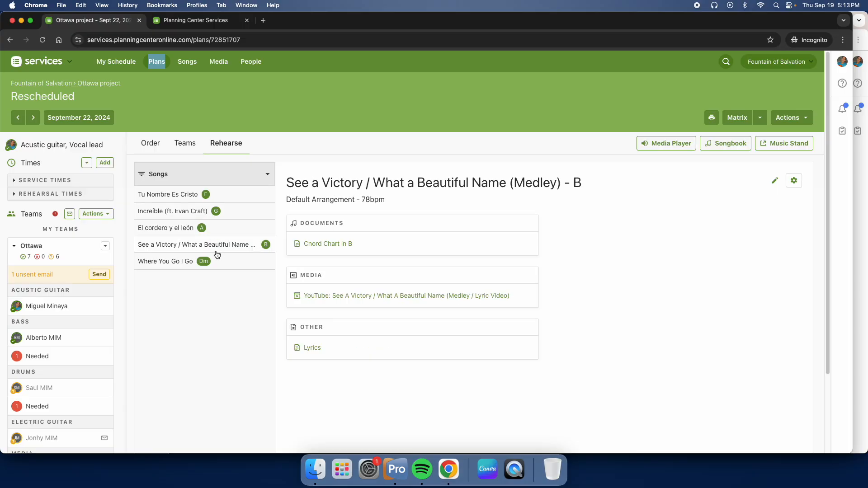
left_click(215, 262)
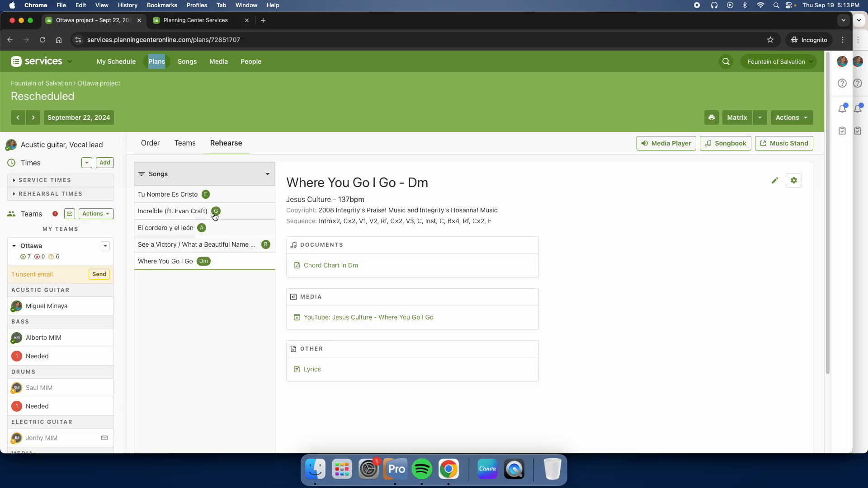
left_click(227, 200)
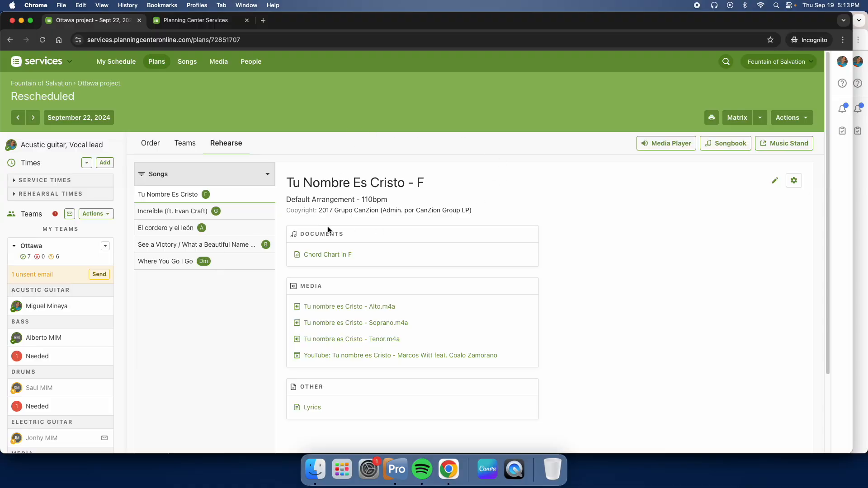
- Return to the plan's service order and check which kinds of items can be added
left_click(151, 143)
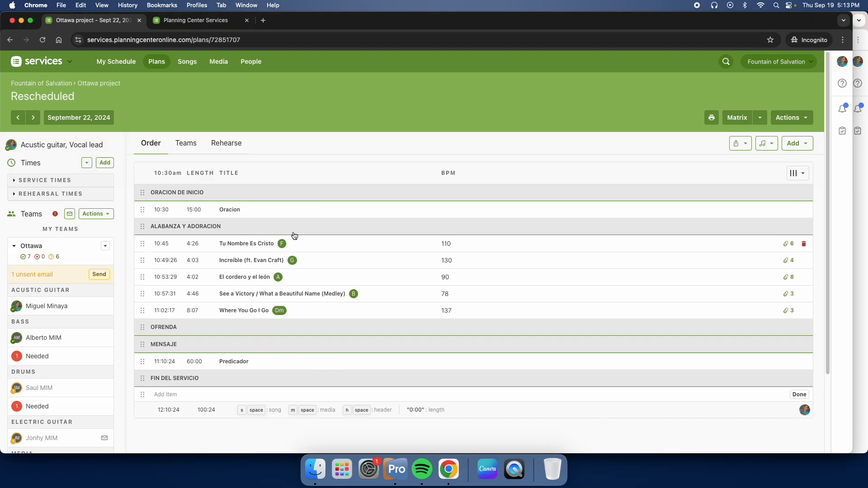
left_click(804, 148)
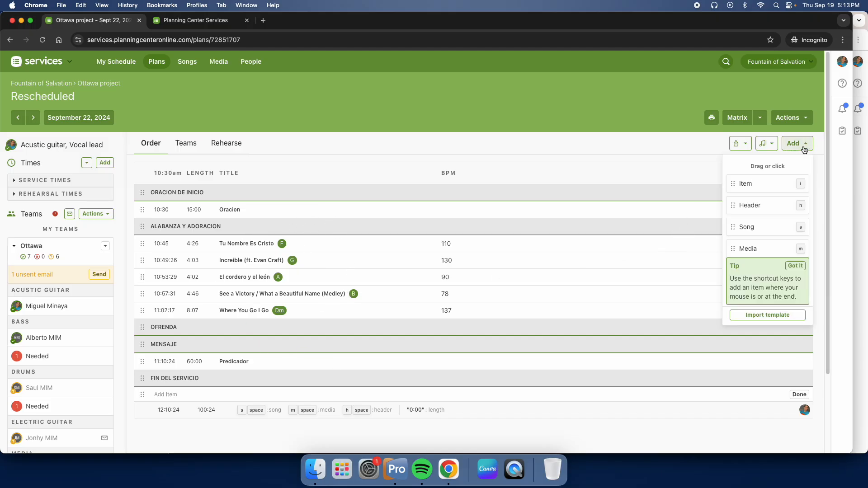
left_click(805, 150)
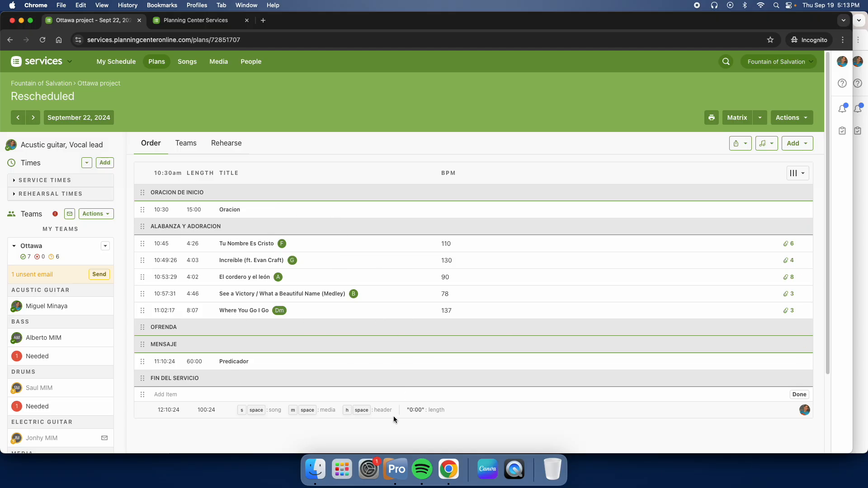
- Add a new song to the service order, browse the song library and choose Con mi Dios
left_click(799, 145)
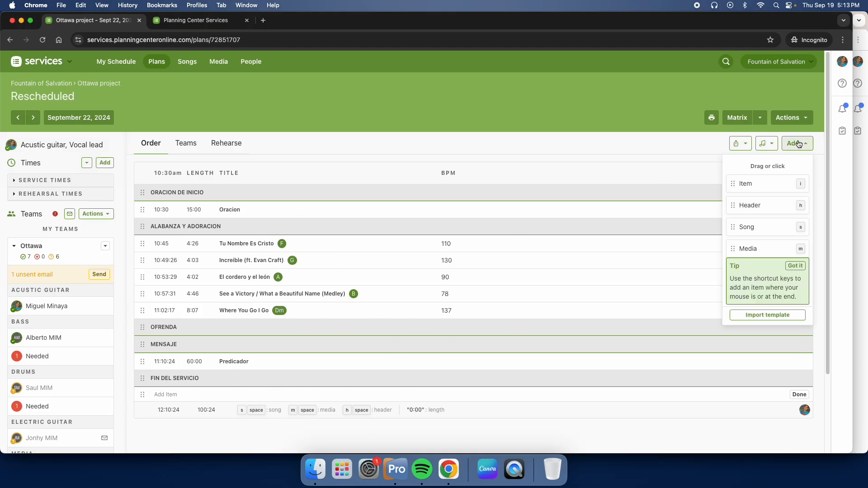
left_click(746, 228)
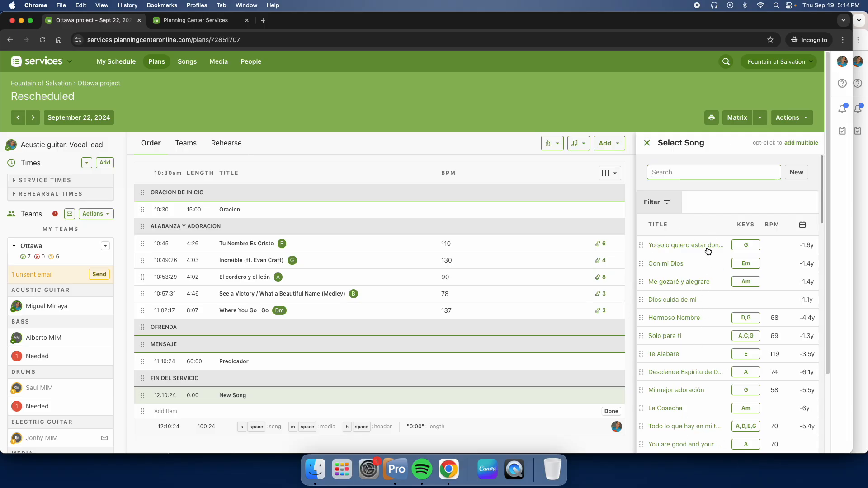
scroll(708, 238, "down", 1)
scroll(708, 238, "down", 10)
scroll(704, 336, "up", 10)
scroll(706, 335, "down", 15)
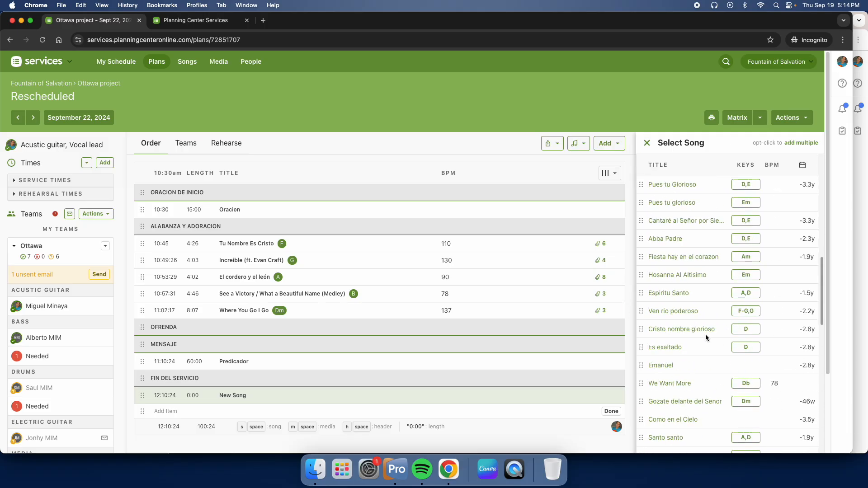
scroll(707, 334, "up", 15)
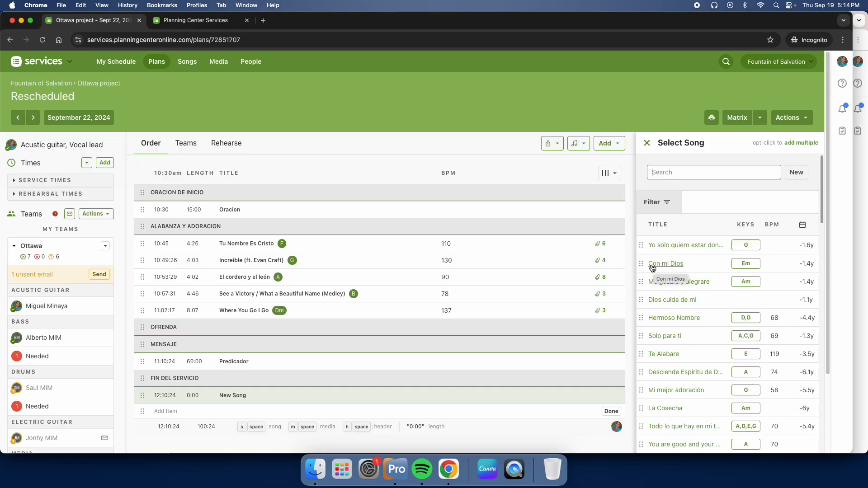
mouse_move(644, 264)
left_mouse_down()
mouse_move(399, 277)
mouse_move(308, 247)
mouse_move(665, 245)
mouse_move(647, 270)
left_mouse_up()
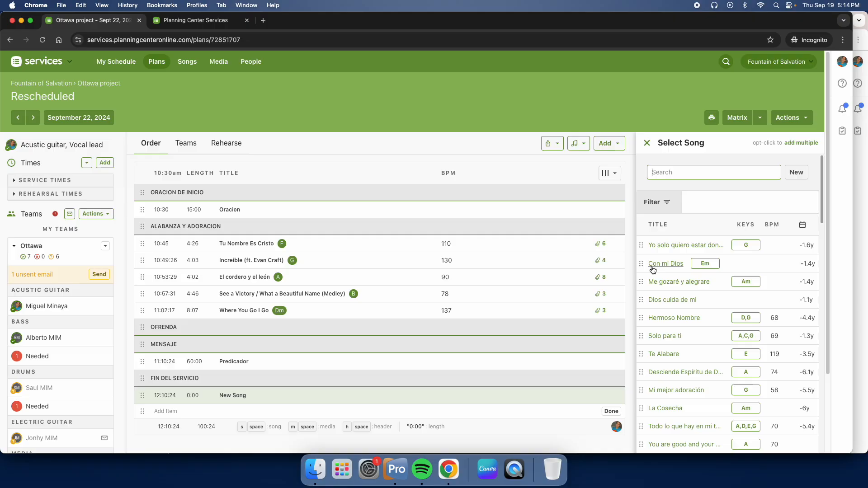
left_click(653, 267)
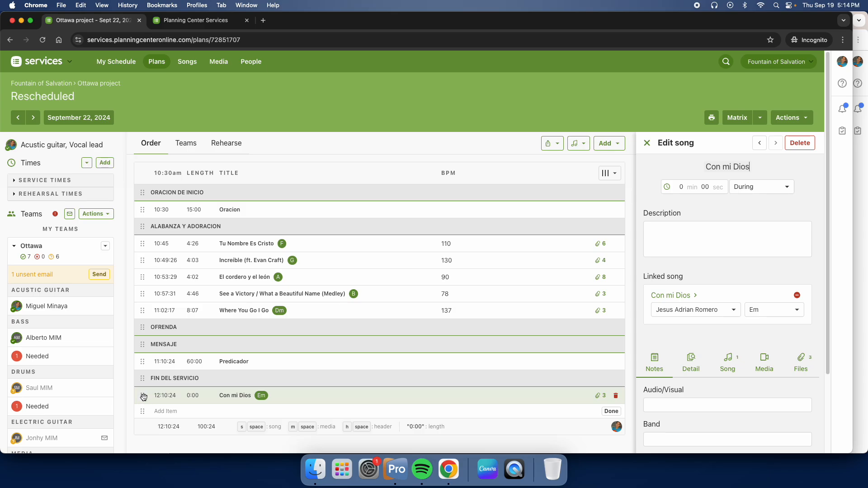
- Try to reposition Con mi Dios within the service order, and delete it from the plan
left_click_drag(143, 397, 158, 355)
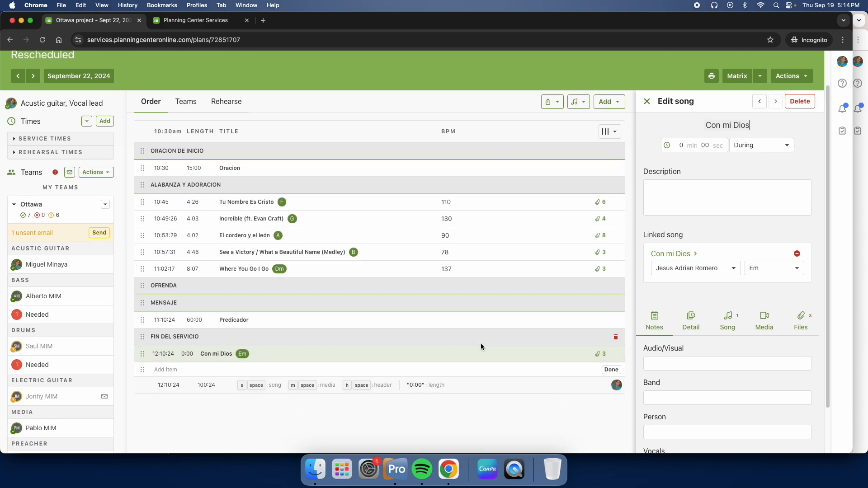
left_click(617, 353)
key("Return")
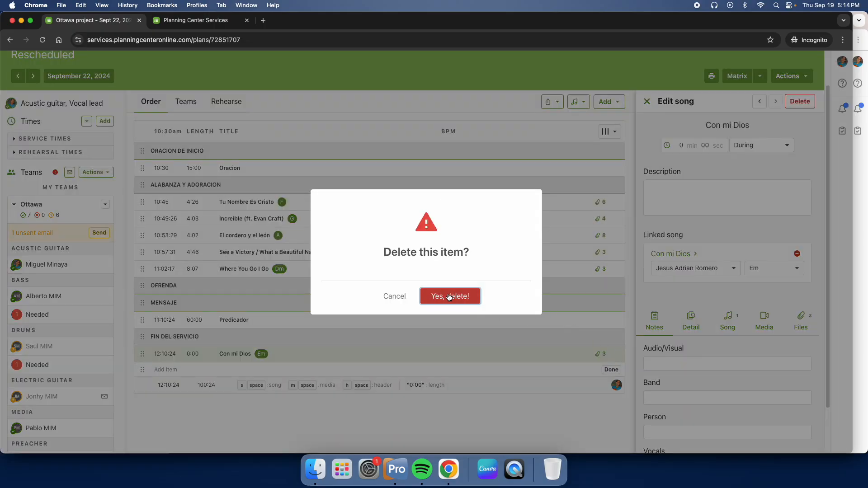
scroll(566, 303, "up", 2)
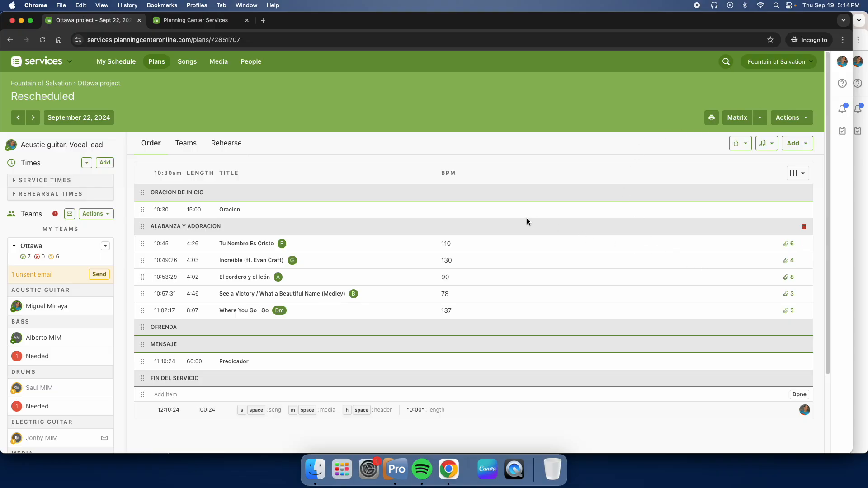
- Open the Ottawa project matrix and copy Praise from September 15 to just below Tu Nombre Es Cristo on September 22
left_click(734, 121)
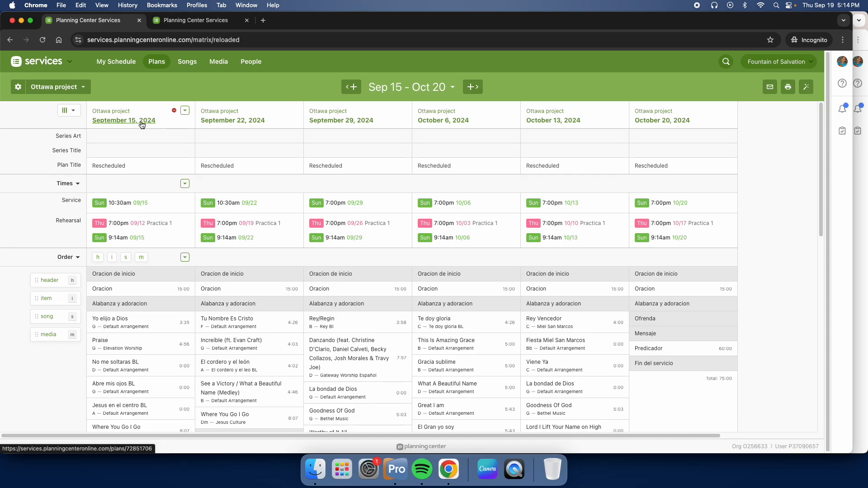
scroll(146, 149, "down", 3)
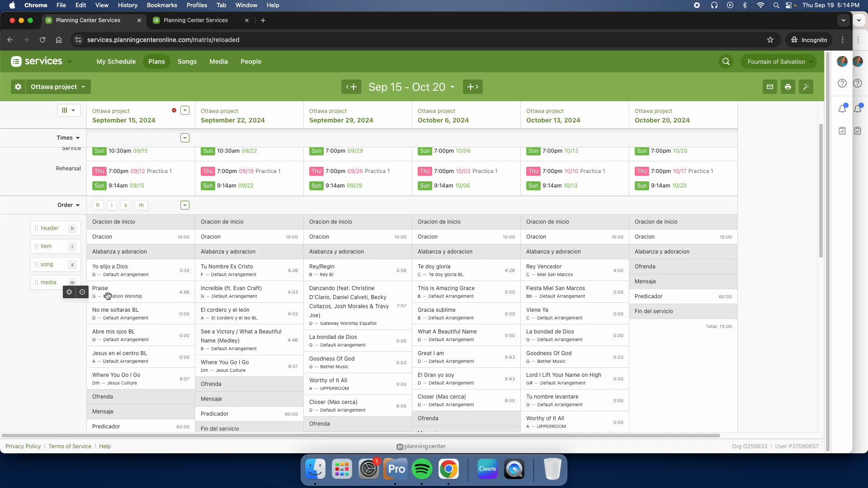
left_click_drag(107, 296, 215, 302)
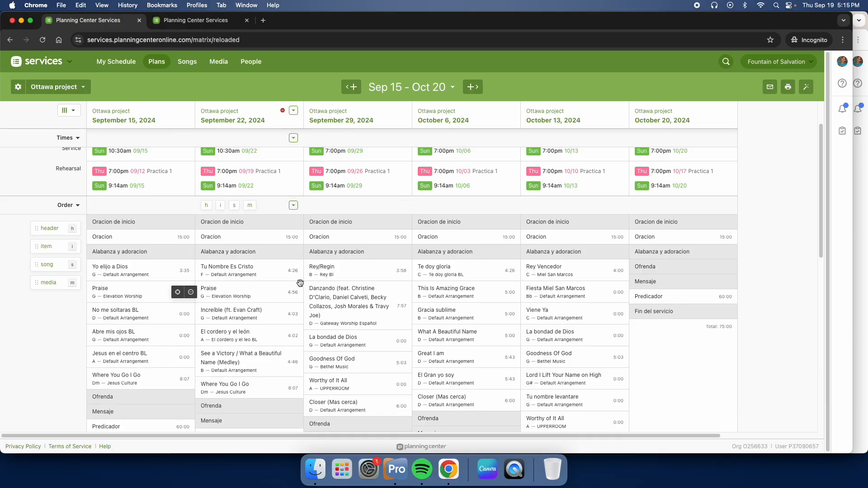
- Delete the song Praise from the September 22 plan in the matrix
right_click(239, 291)
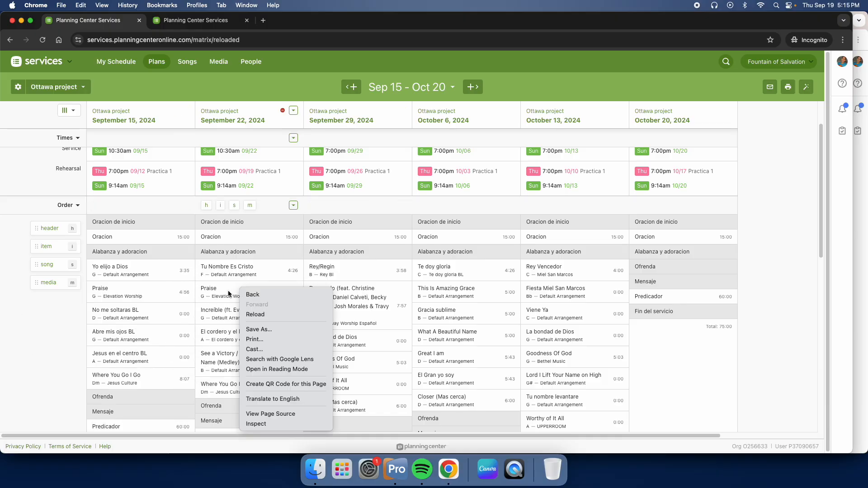
left_click(230, 292)
left_click(230, 291)
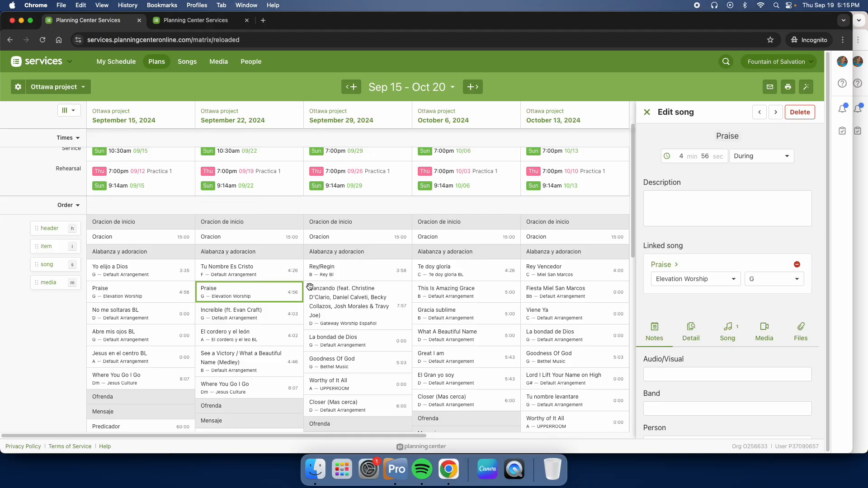
left_click(800, 112)
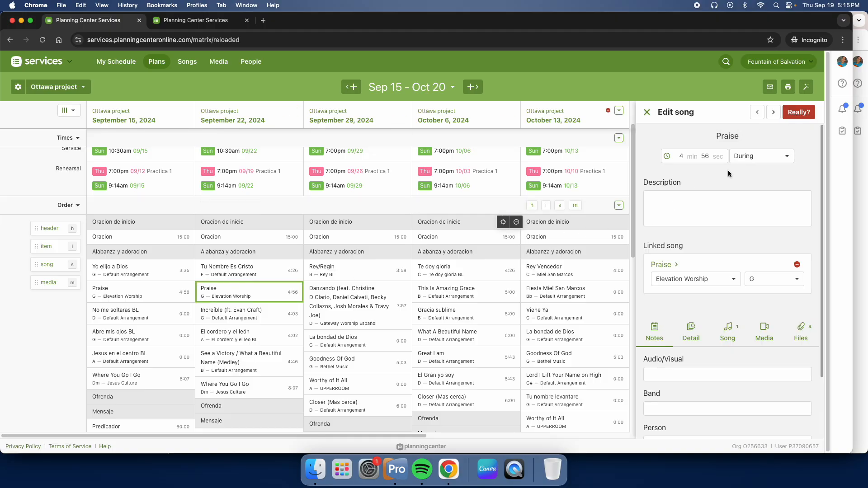
left_click(799, 113)
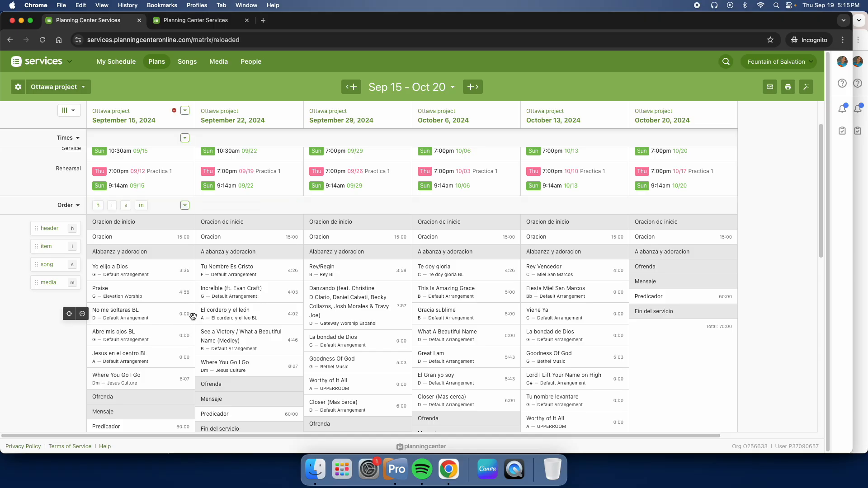
- Review the times and song orders of the September 15 and September 22 plans in the matrix
scroll(193, 316, "down", 3)
scroll(247, 336, "up", 5)
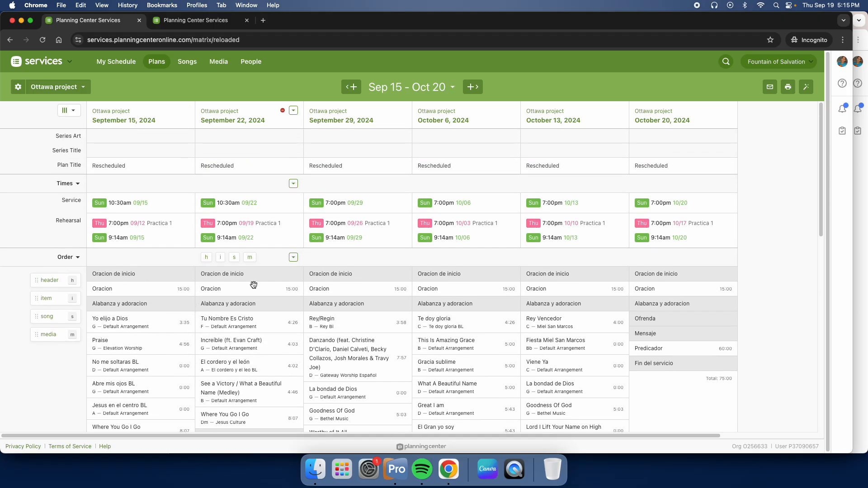
scroll(250, 294, "down", 1)
scroll(250, 293, "up", 1)
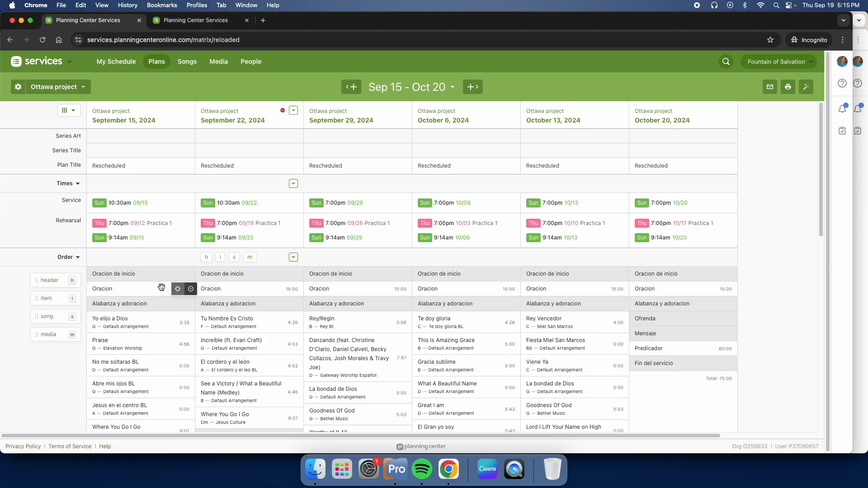
scroll(252, 292, "down", 2)
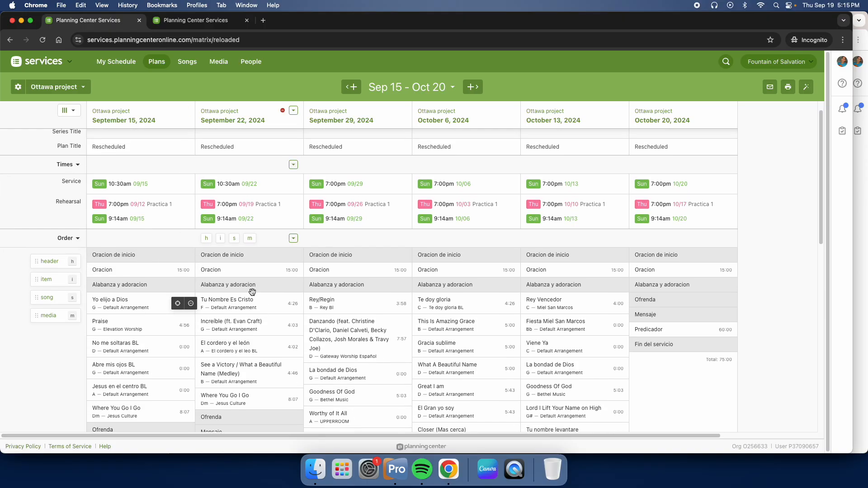
scroll(249, 291, "down", 4)
scroll(248, 291, "up", 5)
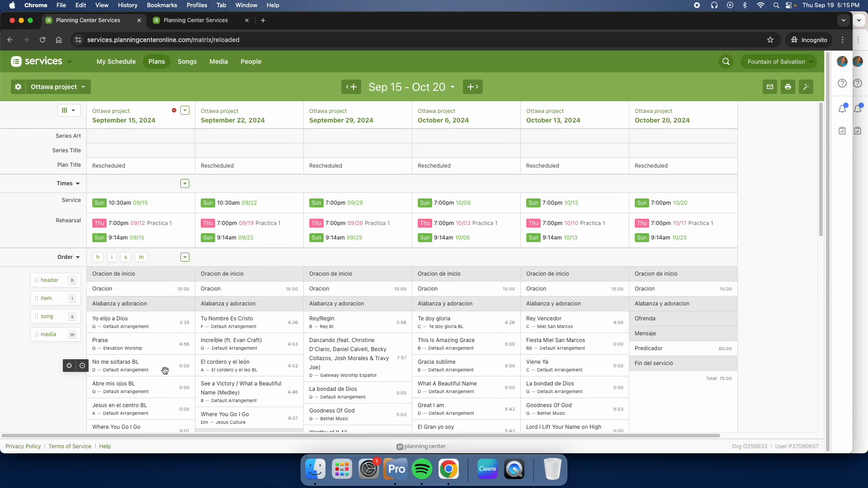
scroll(227, 317, "down", 5)
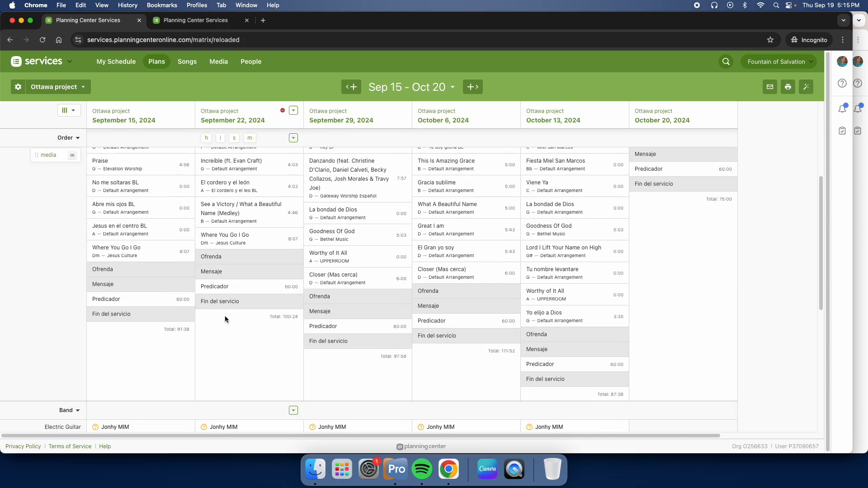
- Copy the confirmed September 15 drummer to the open Drums position on September 22
scroll(226, 320, "down", 3)
scroll(250, 276, "down", 5)
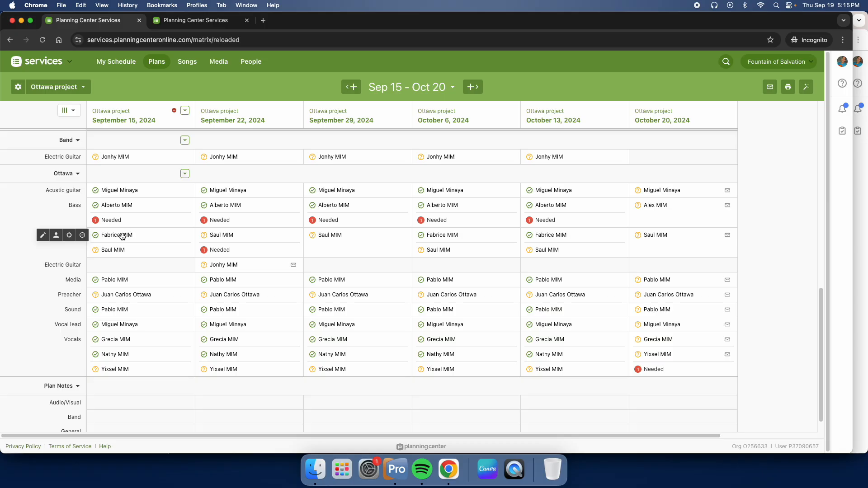
left_click_drag(122, 237, 233, 265)
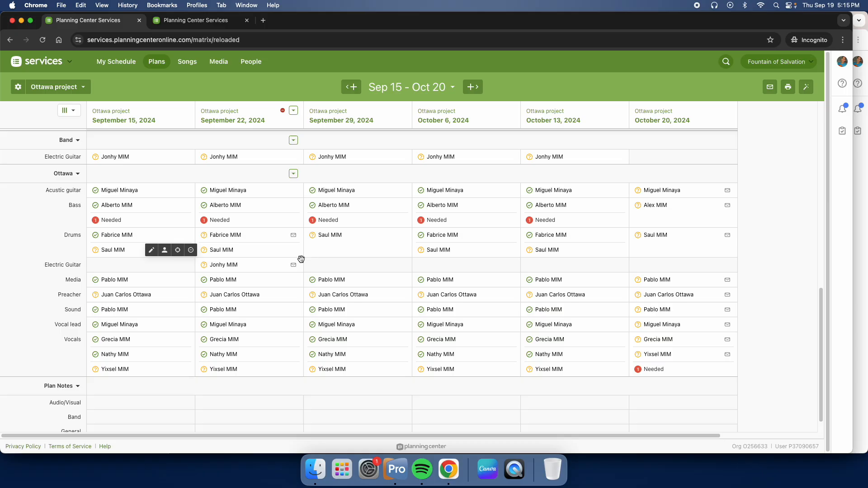
- Check the September 22 plan's options, and remove the October 20 plan from the matrix view
scroll(291, 271, "up", 10)
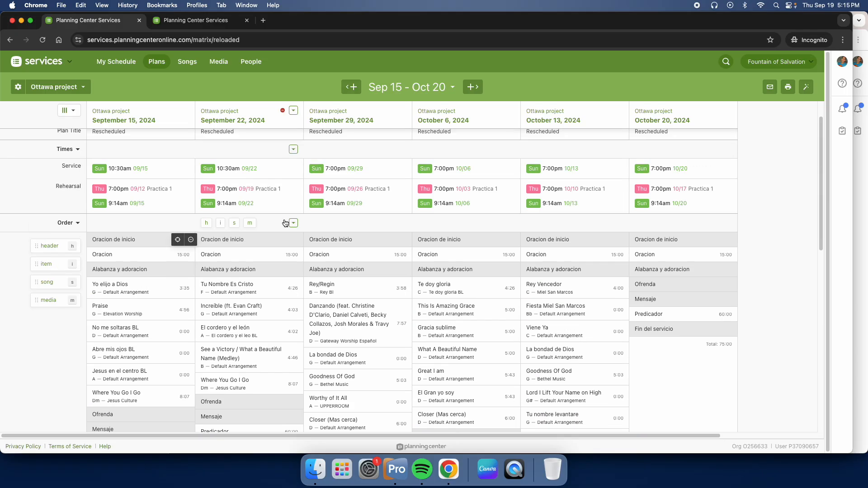
left_click(294, 112)
scroll(344, 217, "down", 5)
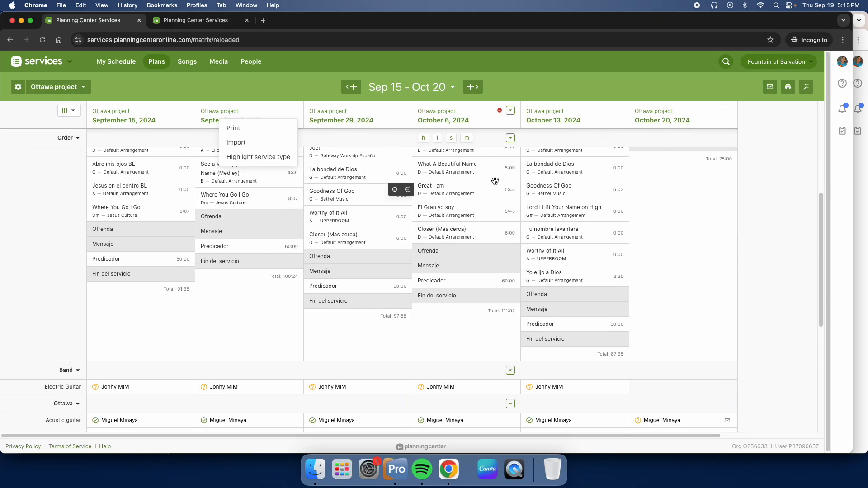
scroll(404, 222, "up", 1)
scroll(404, 222, "down", 5)
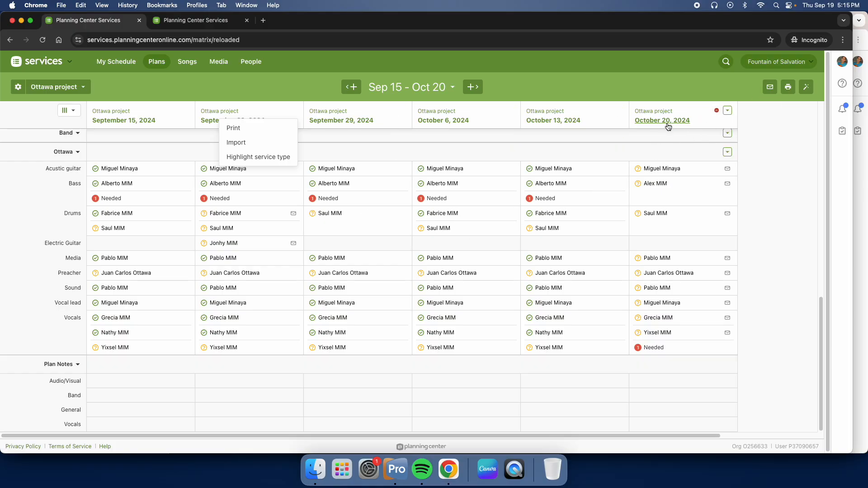
left_click(718, 113)
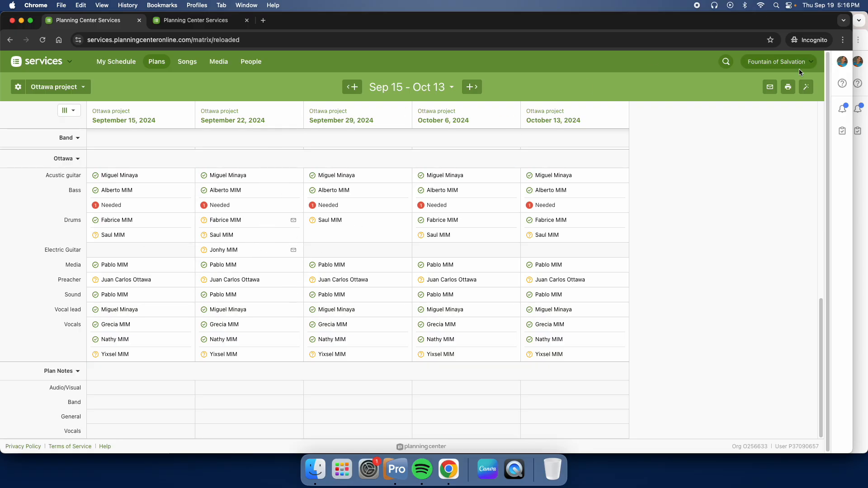
- Review the Band and Ottawa team assignments and the plan notes across the plans in the matrix
left_click(771, 87)
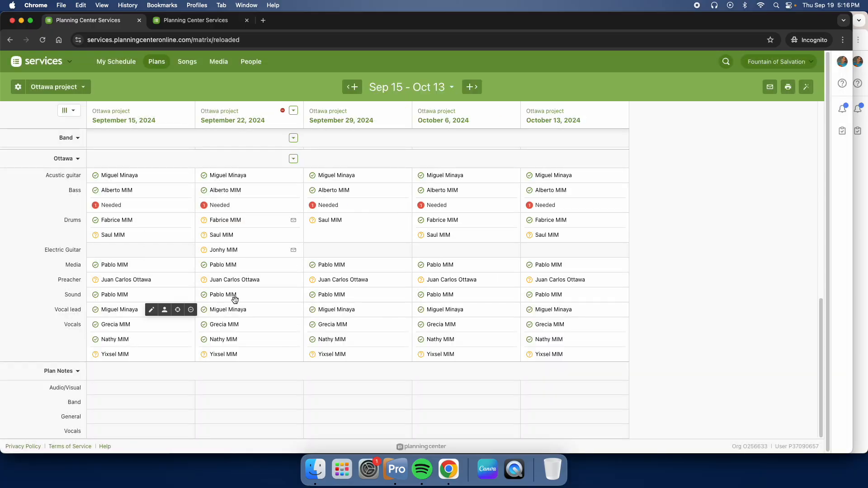
scroll(285, 212, "up", 5)
scroll(268, 205, "down", 5)
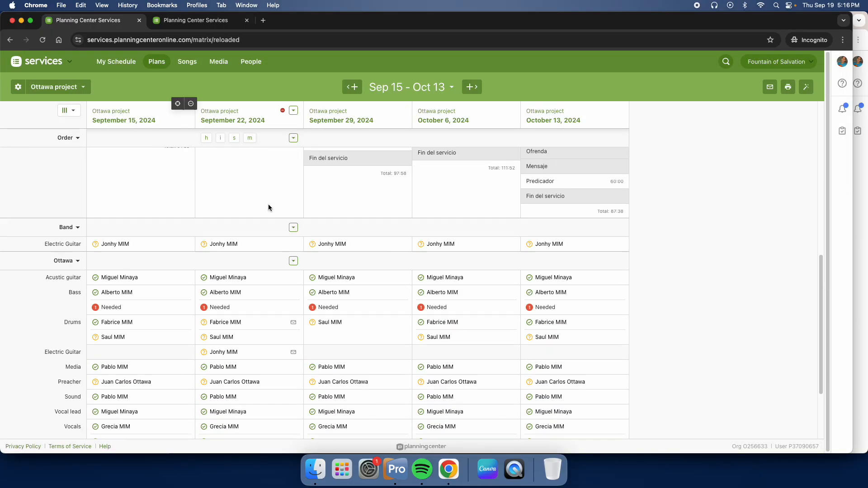
scroll(249, 289, "down", 1)
scroll(249, 290, "down", 1)
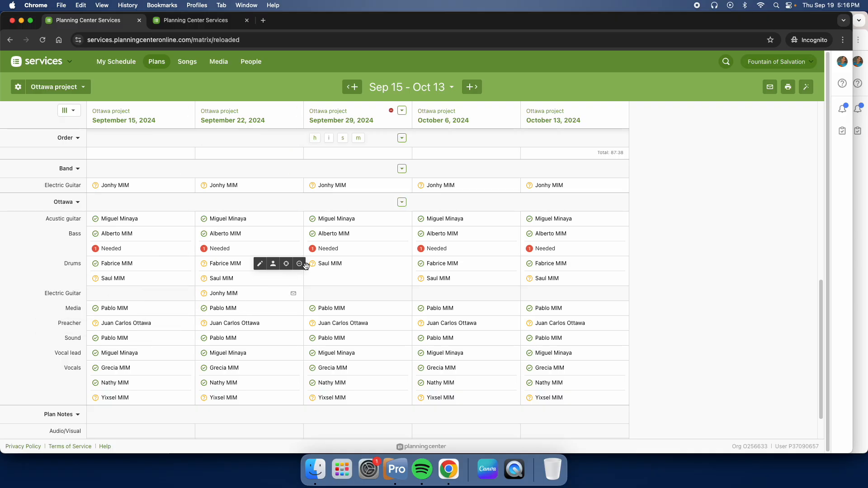
scroll(254, 366, "down", 2)
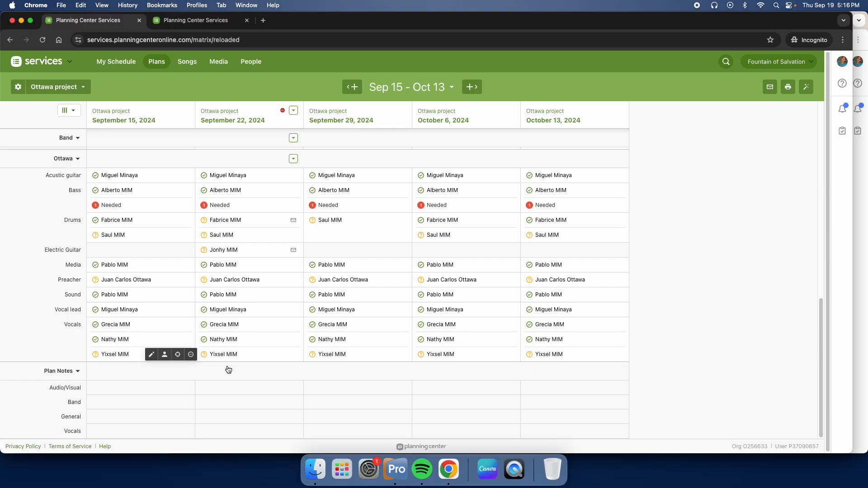
- Examine the September 29 service time's details and assigned teams, and close them without changes
scroll(244, 343, "up", 10)
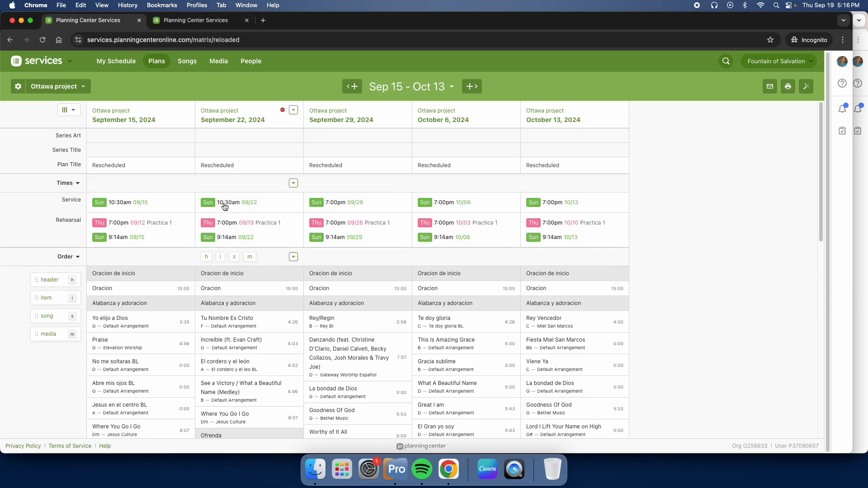
left_click(335, 207)
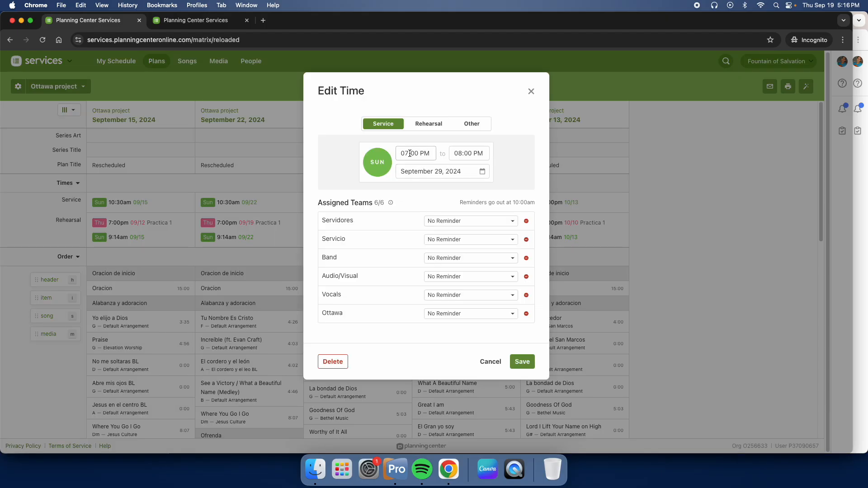
left_click(531, 92)
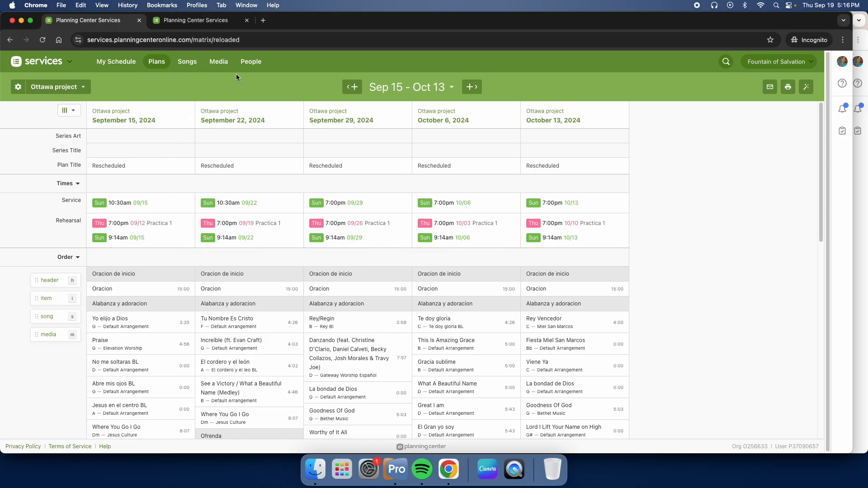
- Look over the service orders in the matrix, and open the September 22 Ottawa project plan from the recent plans
scroll(300, 267, "down", 5)
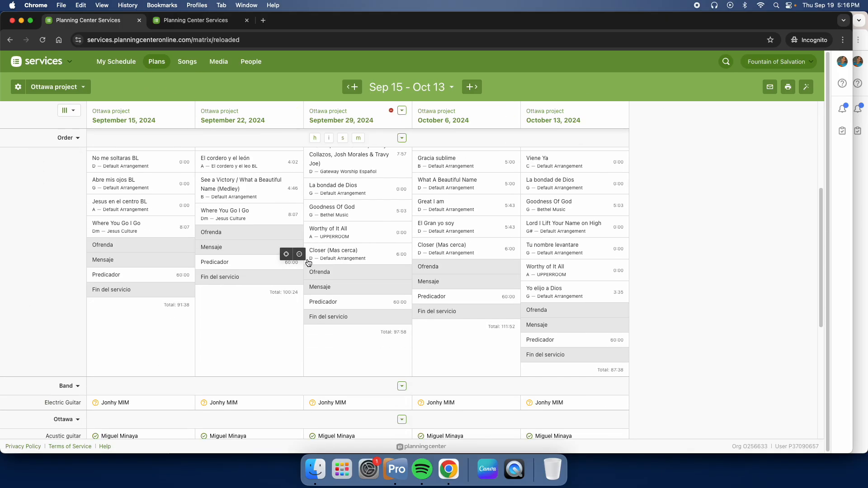
scroll(308, 273, "up", 3)
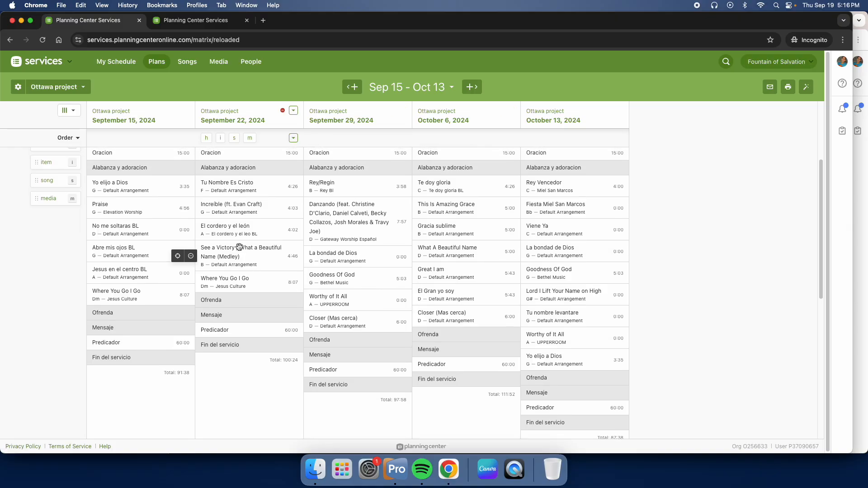
scroll(275, 258, "up", 1)
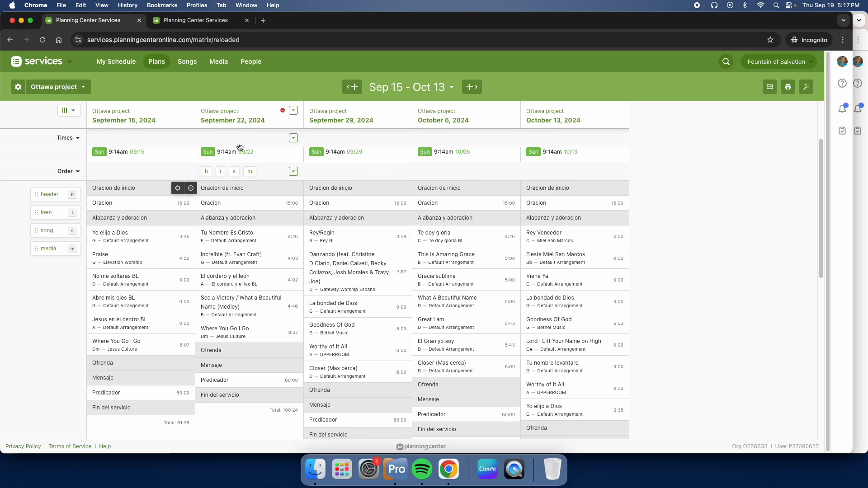
mouse_move(155, 66)
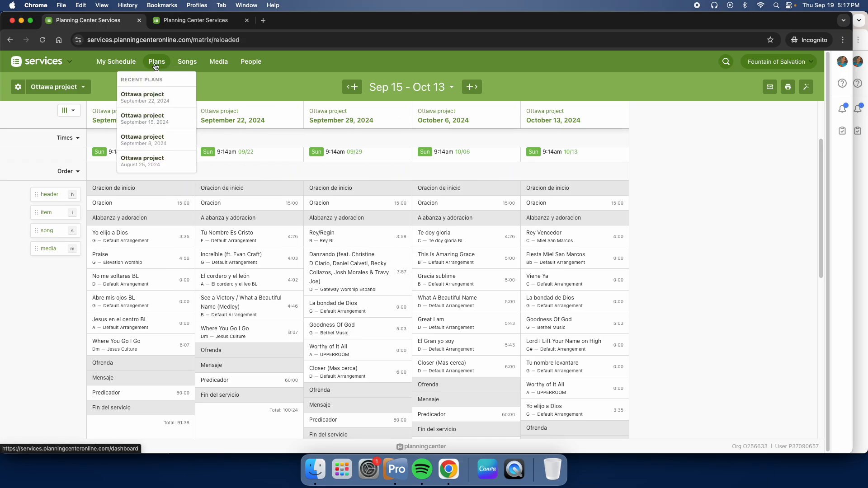
left_click(153, 94)
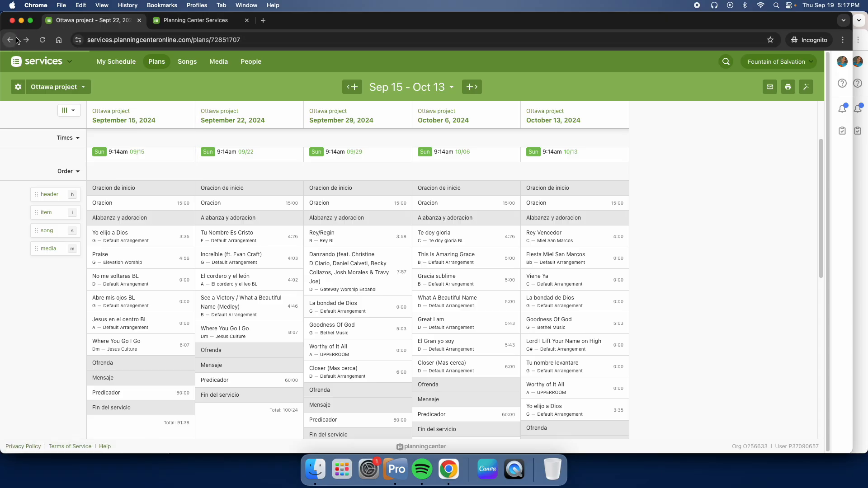